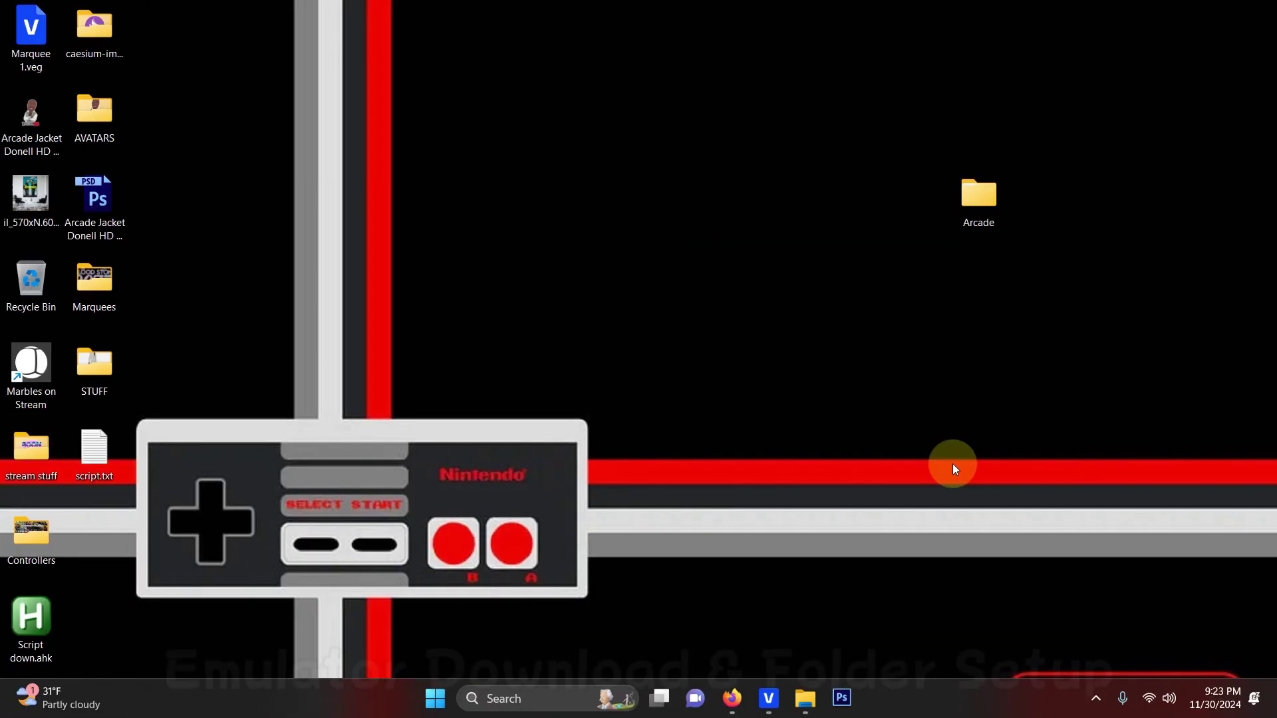
# Open the Arcade folder on the desktop and add the Retroarch NES Lightgun.zip package to its Emulators folder.
pyautogui.doubleClick(971, 197)
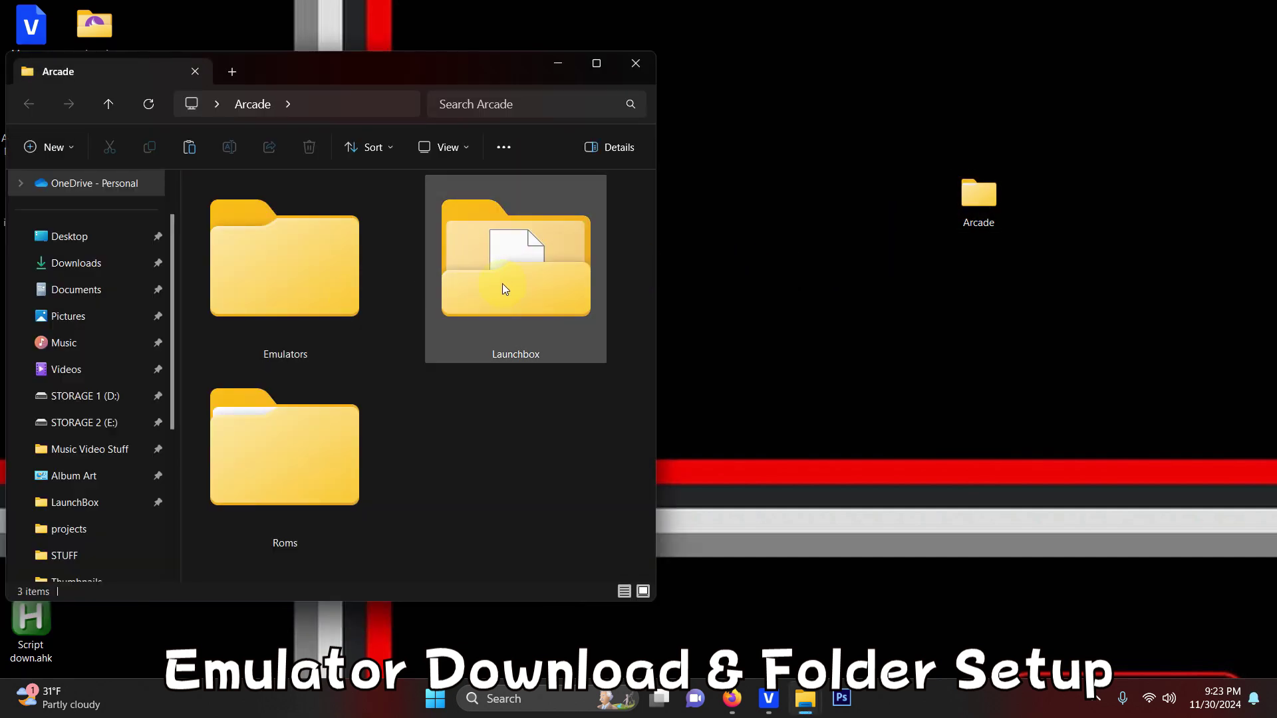
pyautogui.moveTo(503, 288)
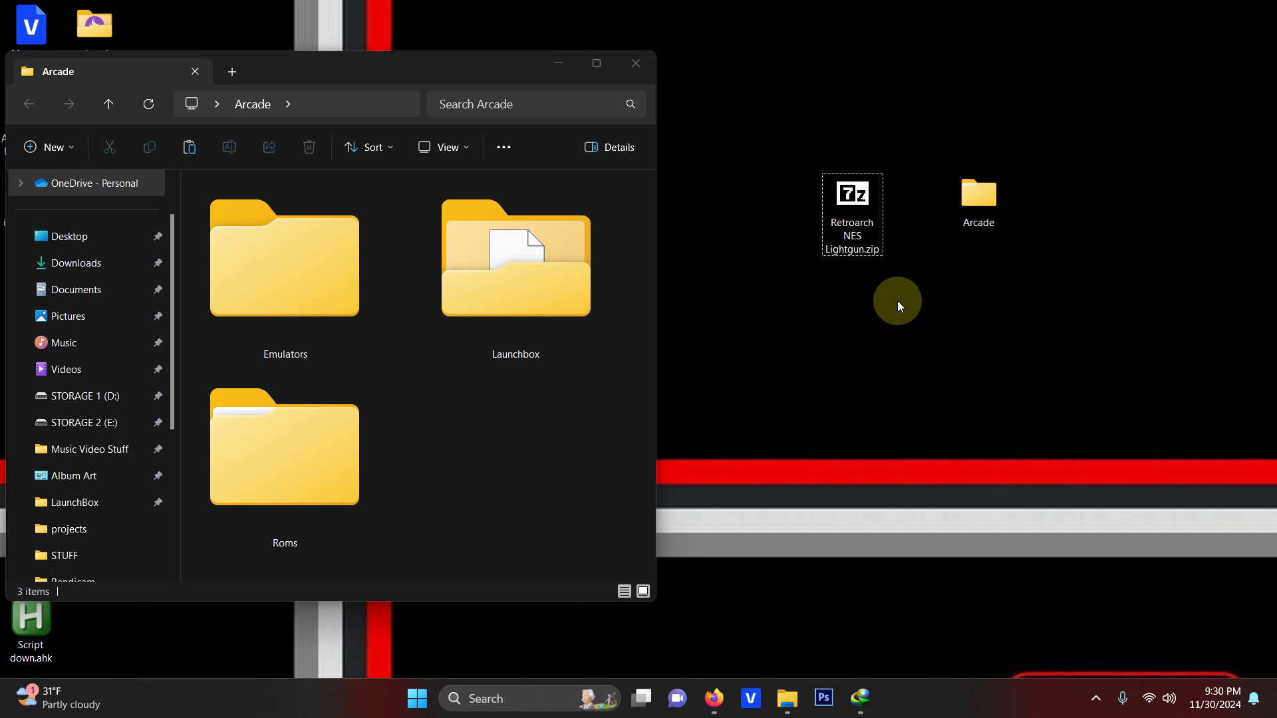
pyautogui.moveTo(860, 193); pyautogui.dragTo(414, 286)
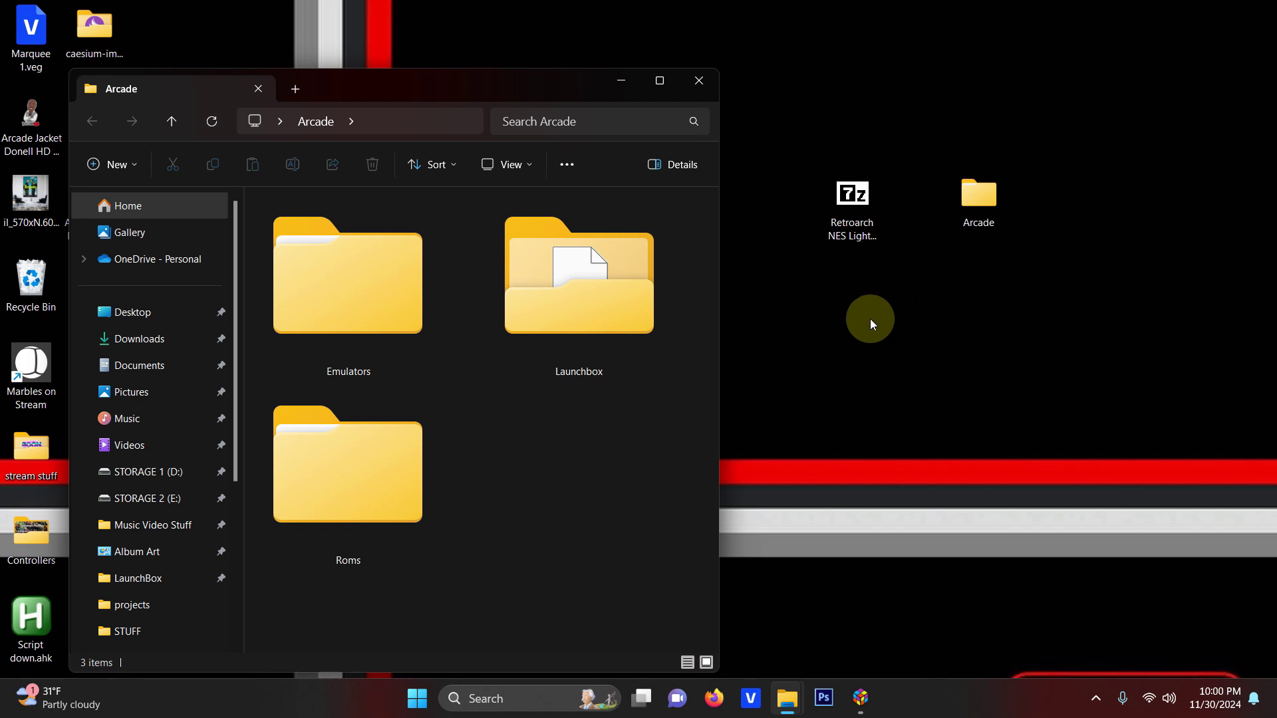
# Test-run retroarch.exe from the Retroarch NES Lightgun folder inside Emulators, then exit it and close the folder window.
pyautogui.doubleClick(346, 321)
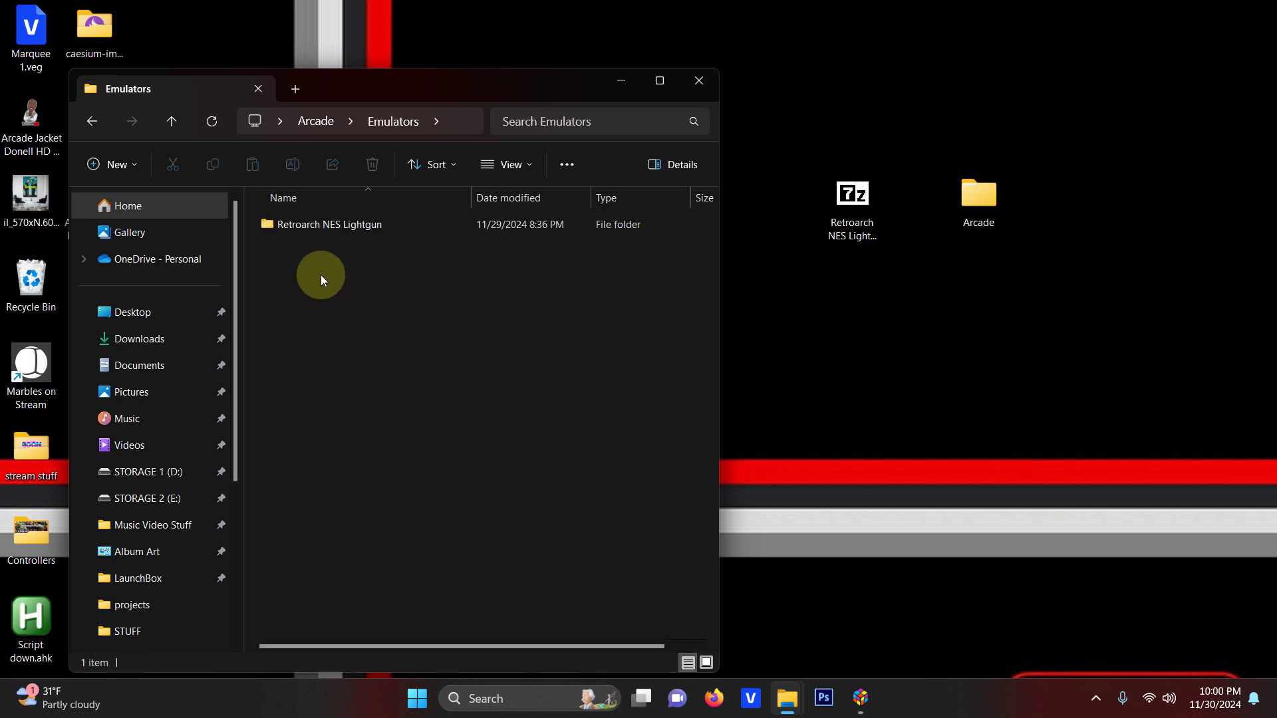
pyautogui.doubleClick(331, 225)
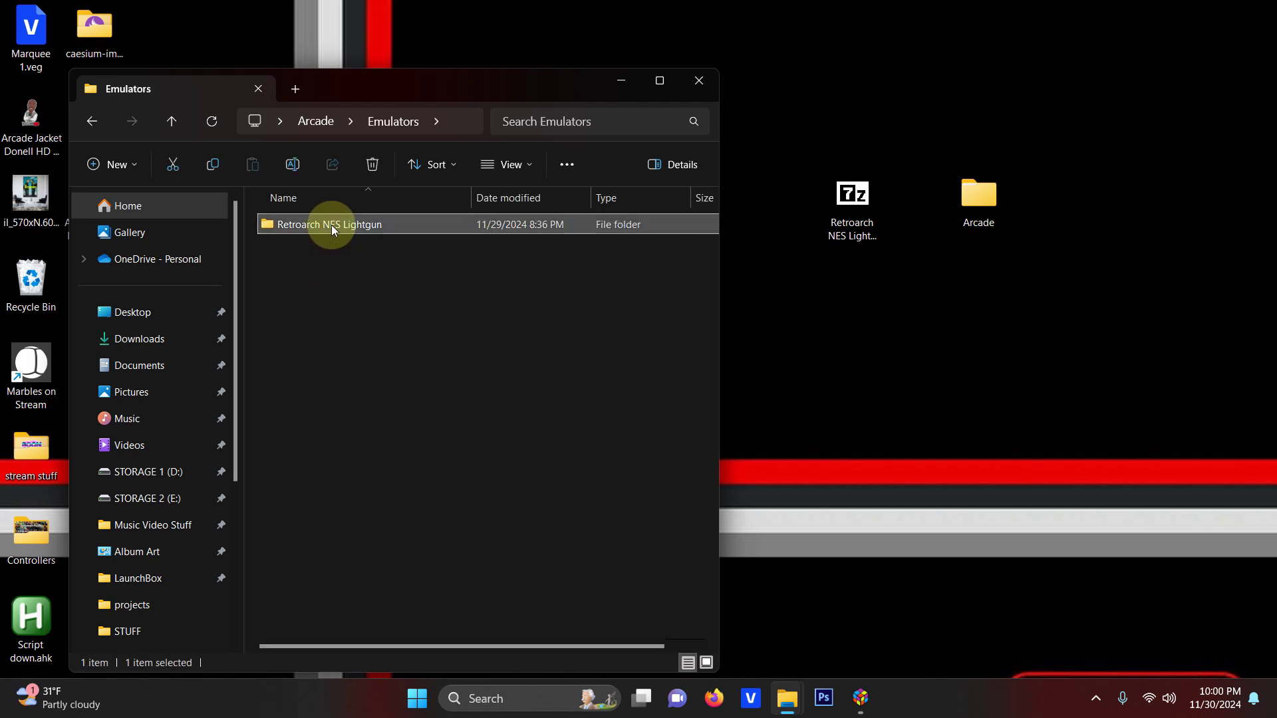
pyautogui.scroll(-3, 387, 441)
pyautogui.scroll(-20, 387, 441)
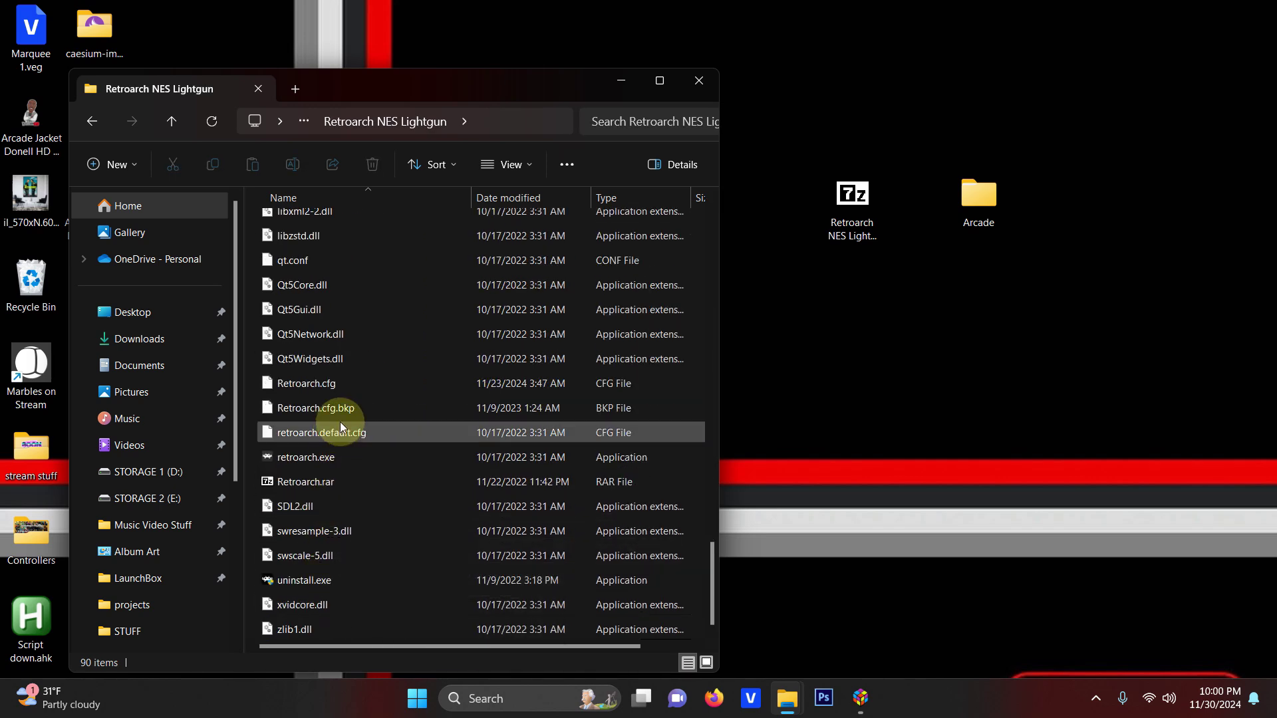
pyautogui.doubleClick(342, 458)
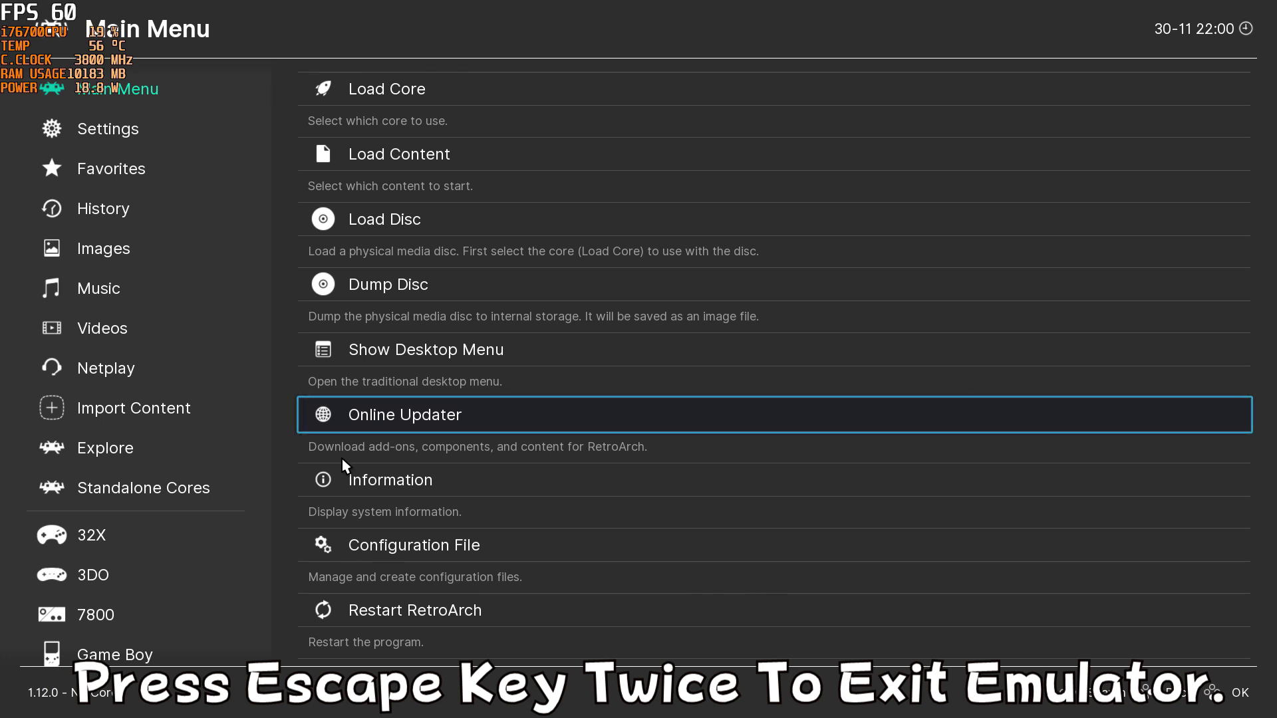
pyautogui.press('Escape')
pyautogui.press('Escape')
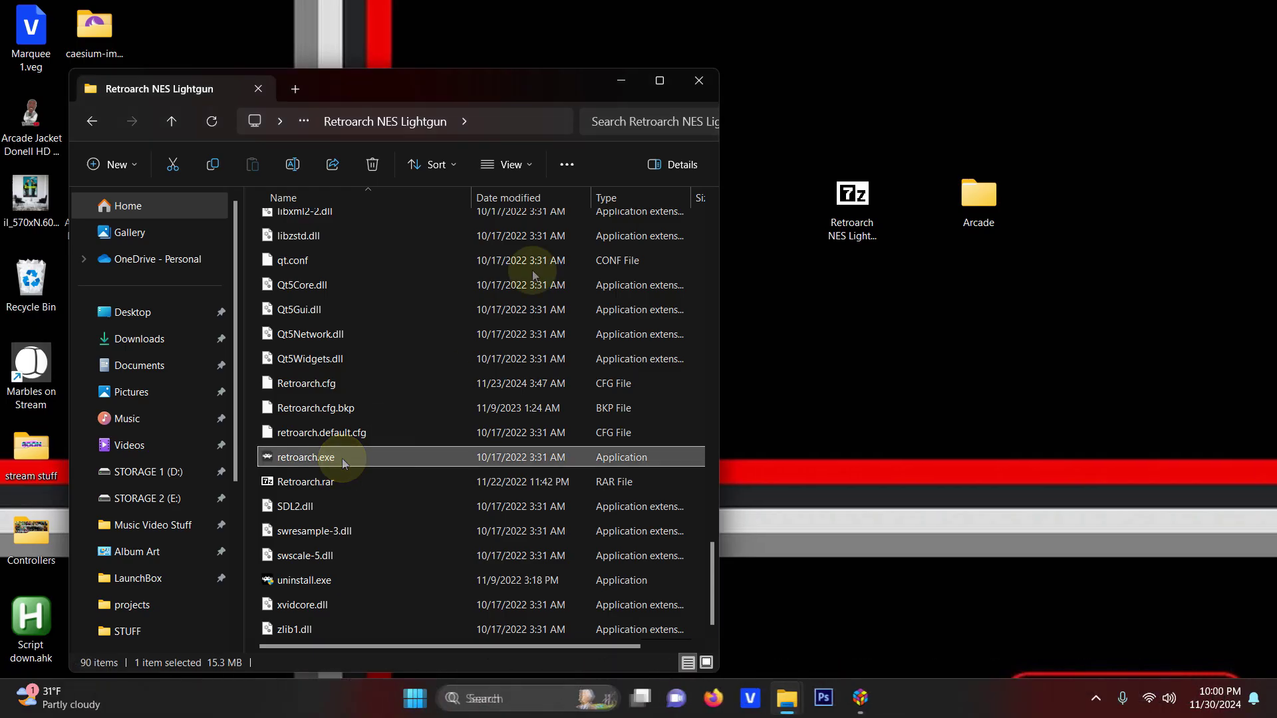
pyautogui.click(704, 84)
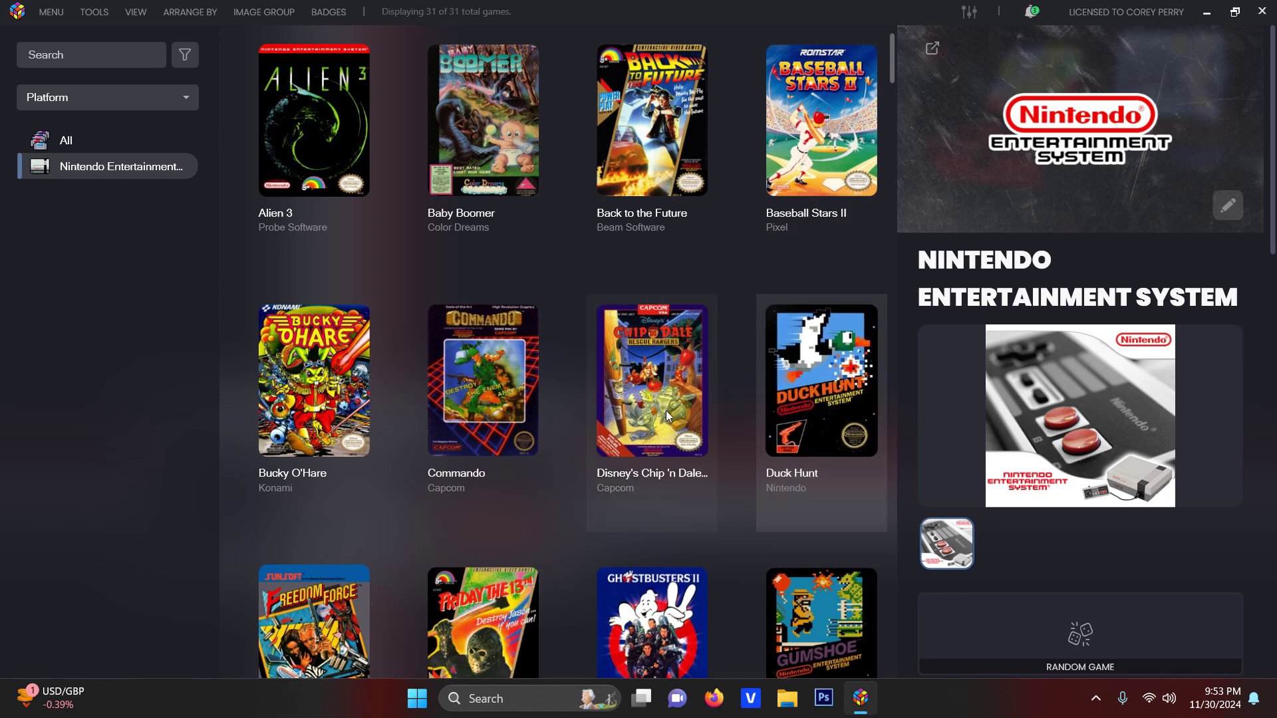
# In LaunchBox, start adding a new emulator and name it Retroarch Lightgun NES.
pyautogui.moveTo(553, 411); pyautogui.dragTo(568, 401)
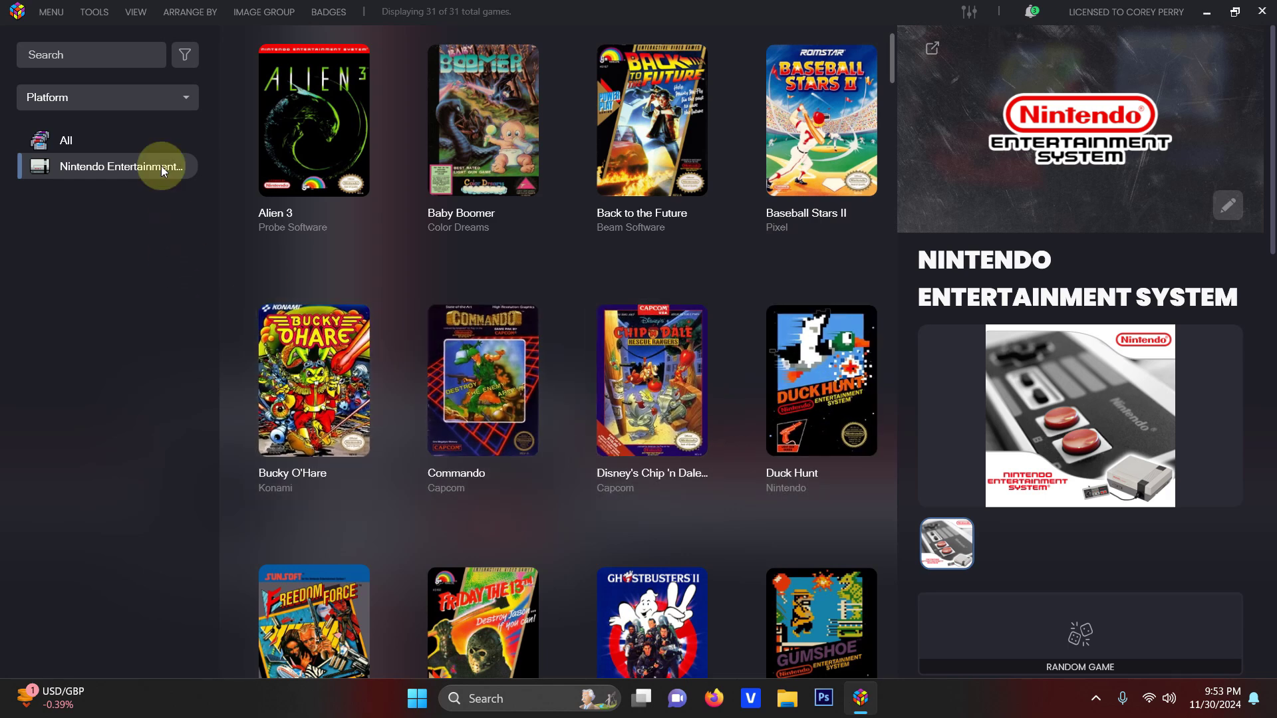
pyautogui.click(97, 13)
pyautogui.moveTo(141, 58)
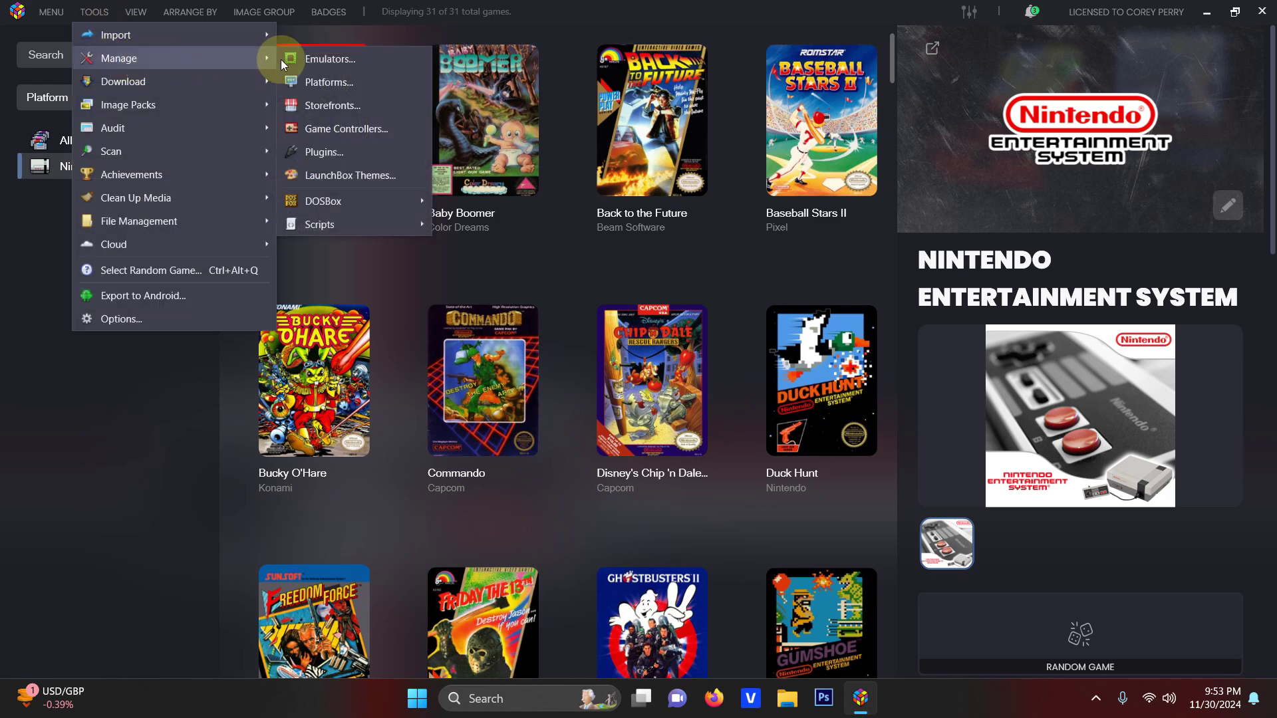
pyautogui.click(309, 58)
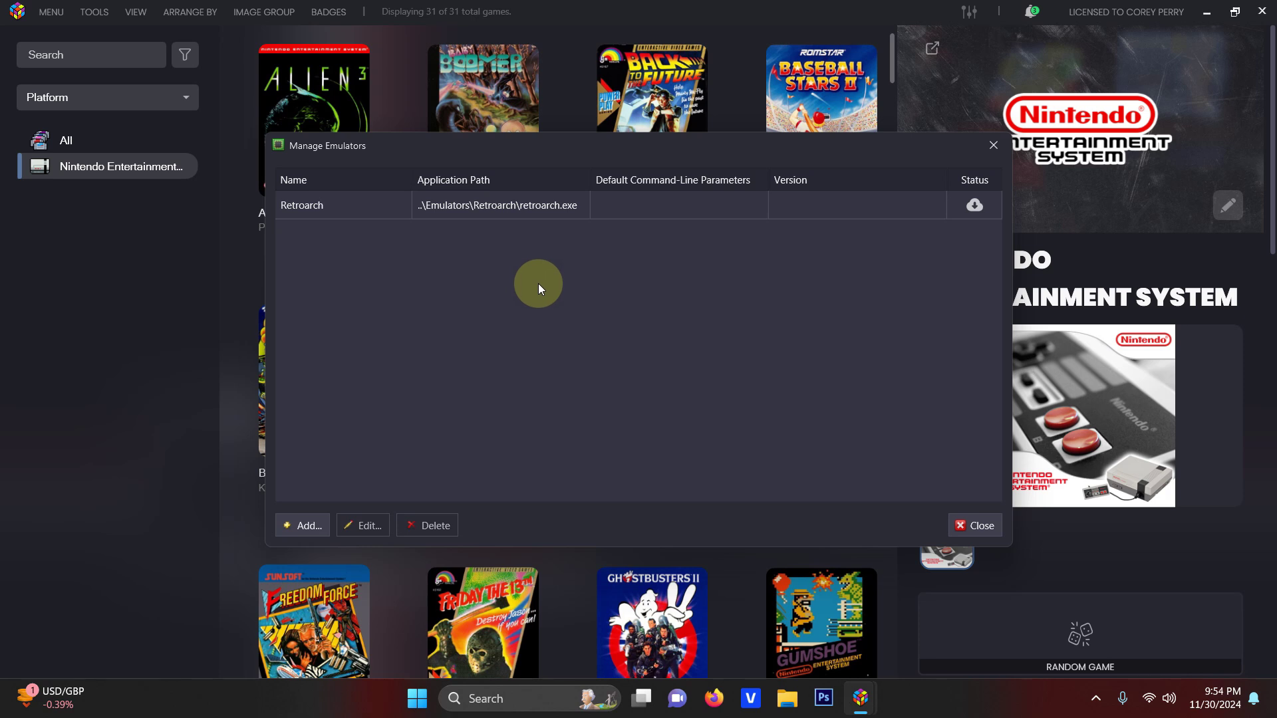
pyautogui.click(307, 525)
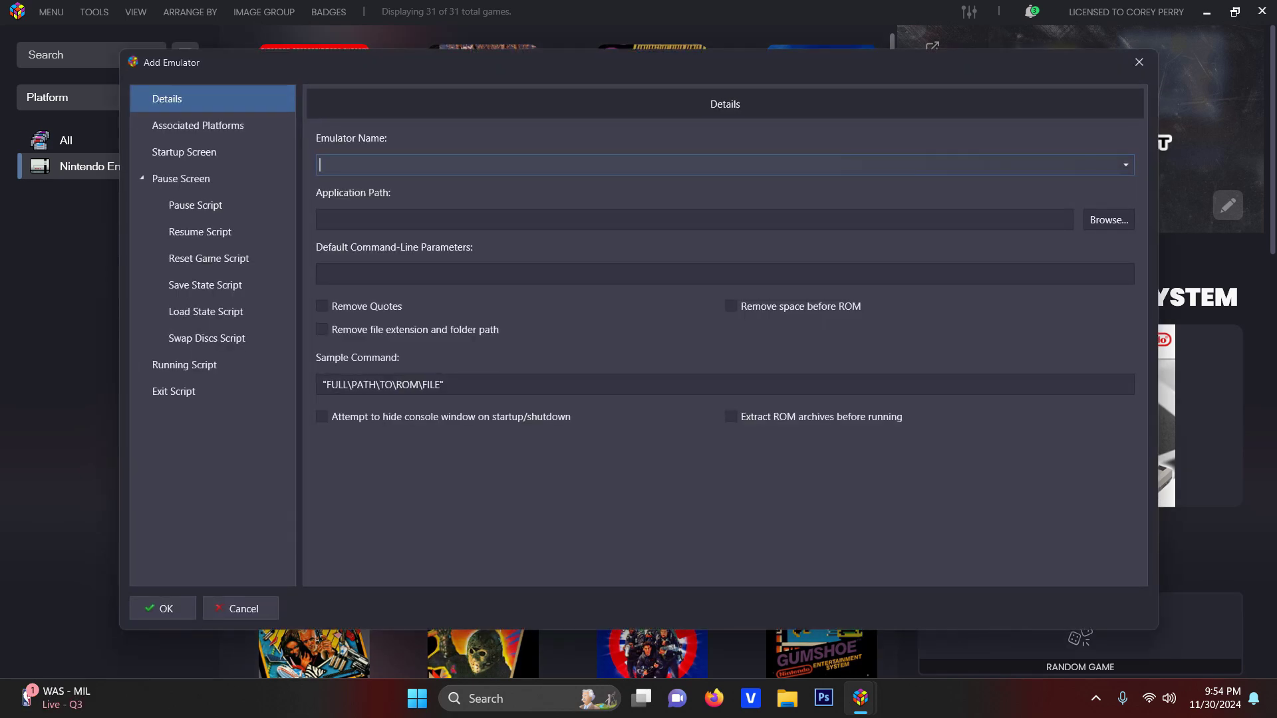
pyautogui.write('Retroarch Lightgun NES')
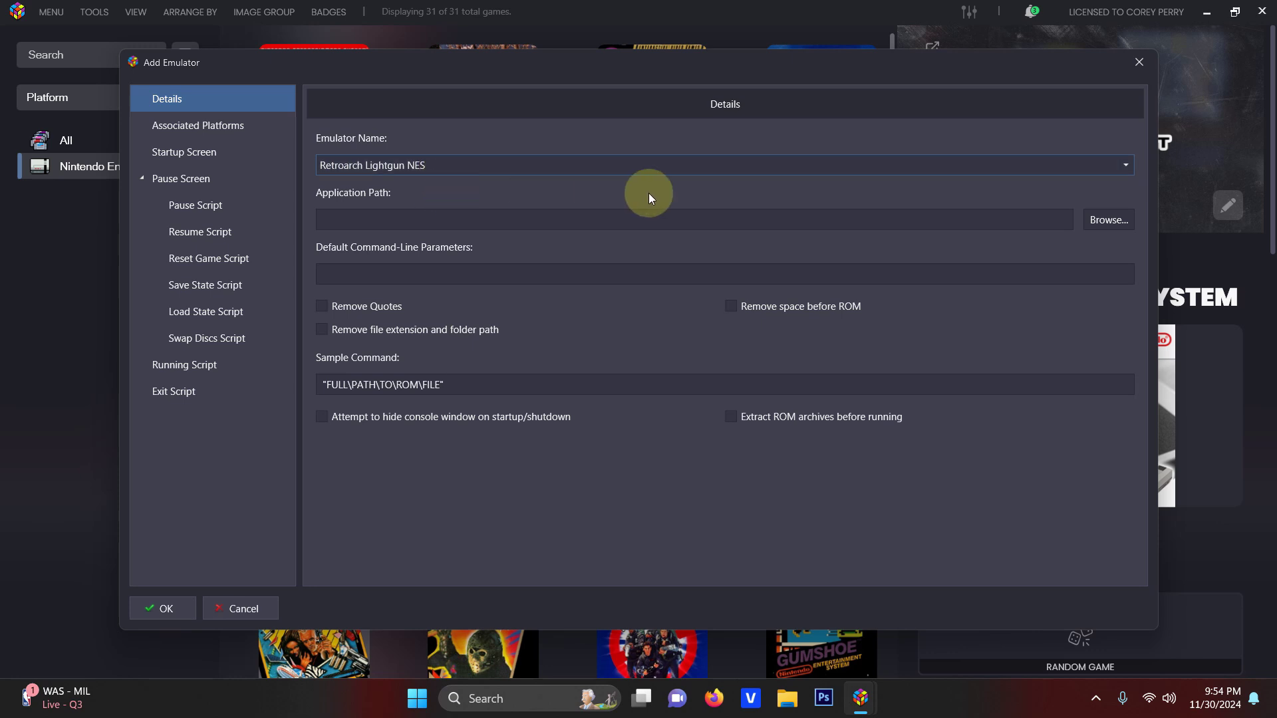
# Set the emulator's application path to retroarch.exe in the Arcade\Emulators\Retroarch NES Lightgun folder.
pyautogui.click(1087, 219)
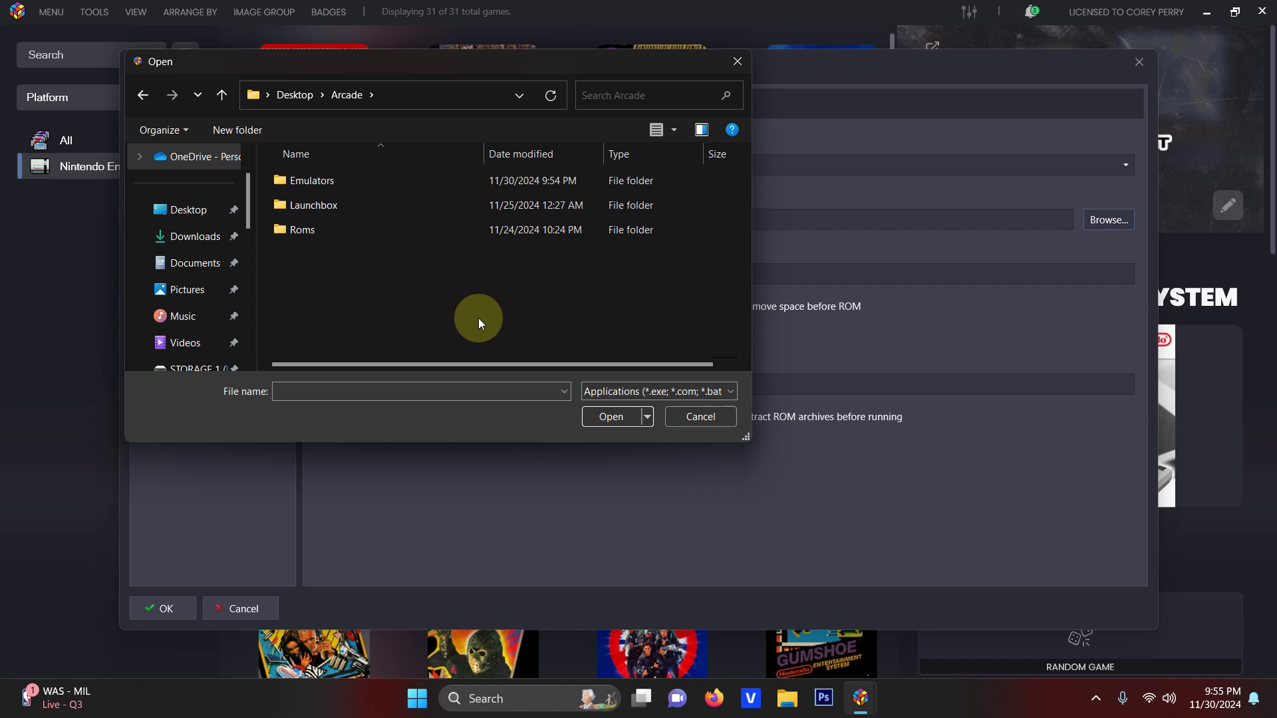
pyautogui.doubleClick(305, 174)
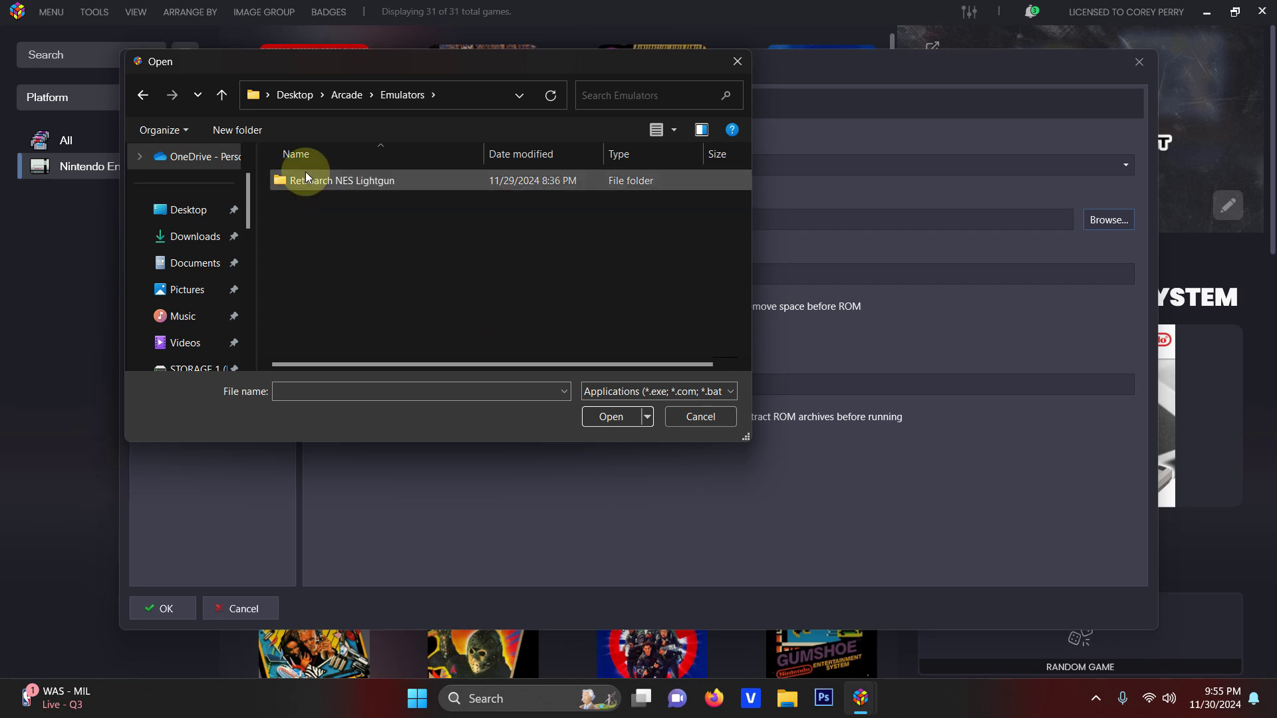
pyautogui.doubleClick(312, 189)
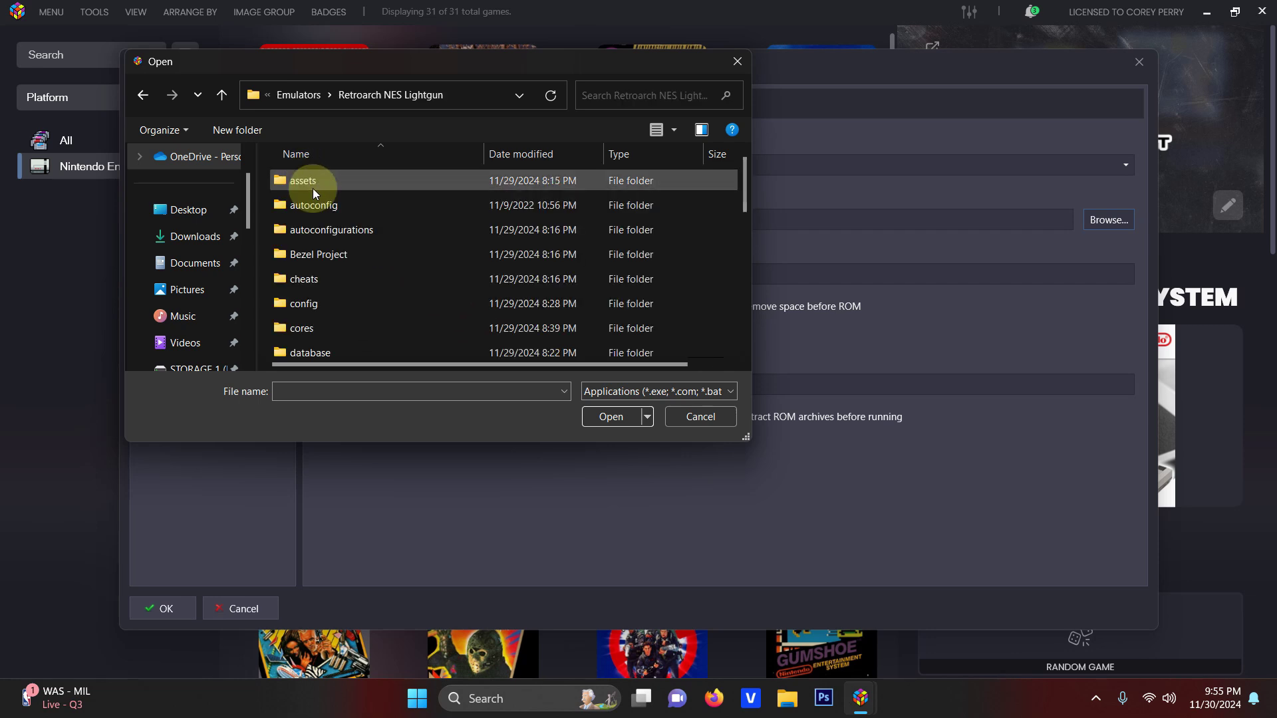
pyautogui.scroll(-4, 345, 273)
pyautogui.scroll(-2, 345, 274)
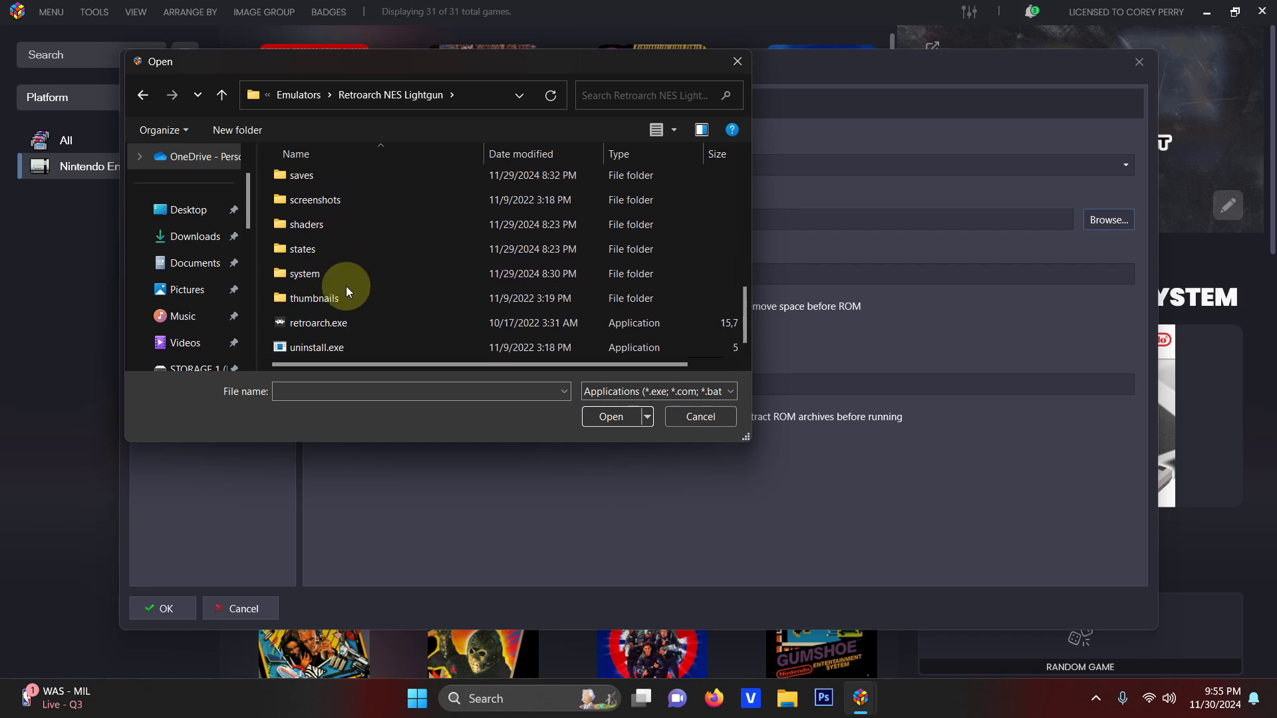
pyautogui.click(334, 323)
pyautogui.doubleClick(334, 323)
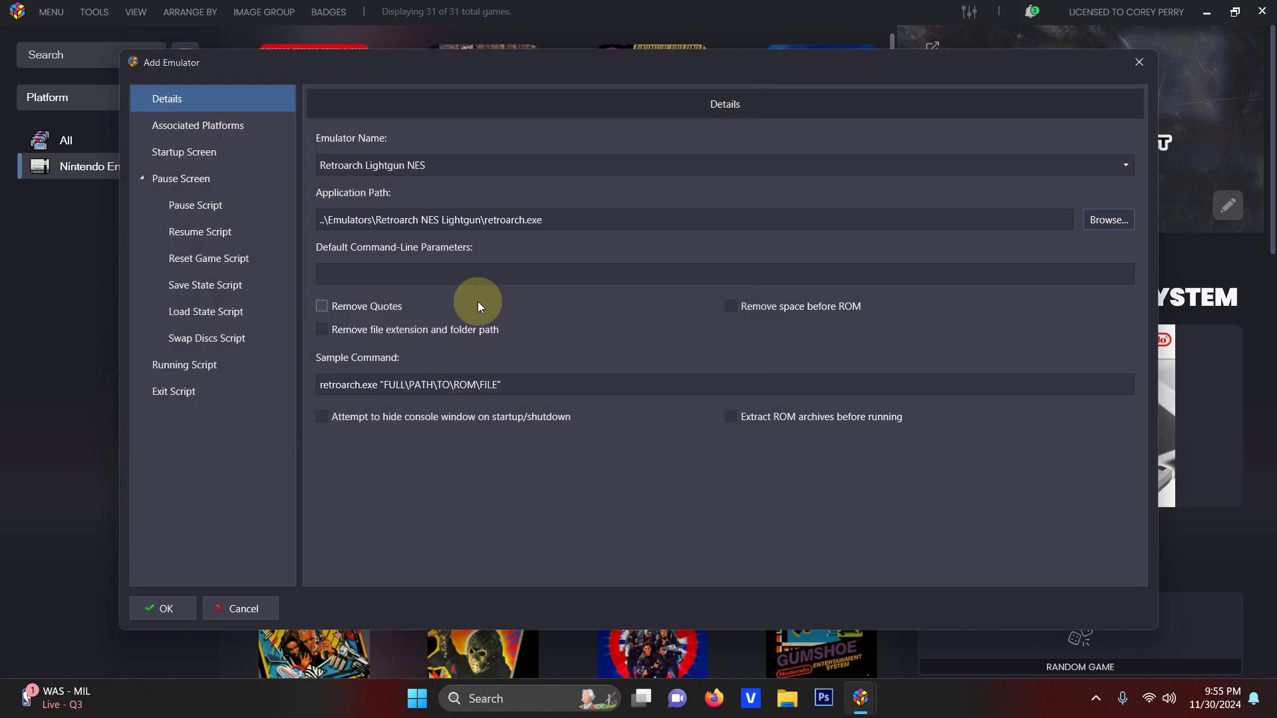
# Associate the new emulator with the Nintendo Entertainment System platform.
pyautogui.click(235, 130)
pyautogui.click(363, 163)
pyautogui.click(369, 166)
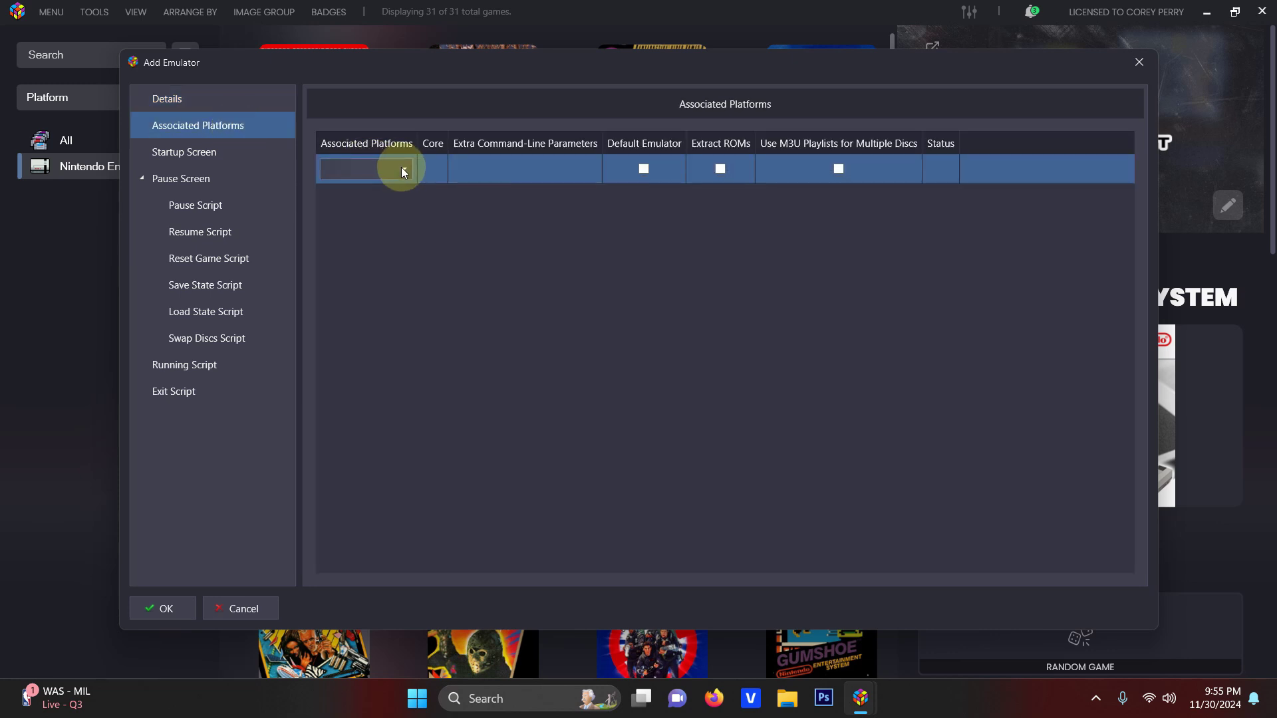
pyautogui.click(401, 166)
pyautogui.click(417, 196)
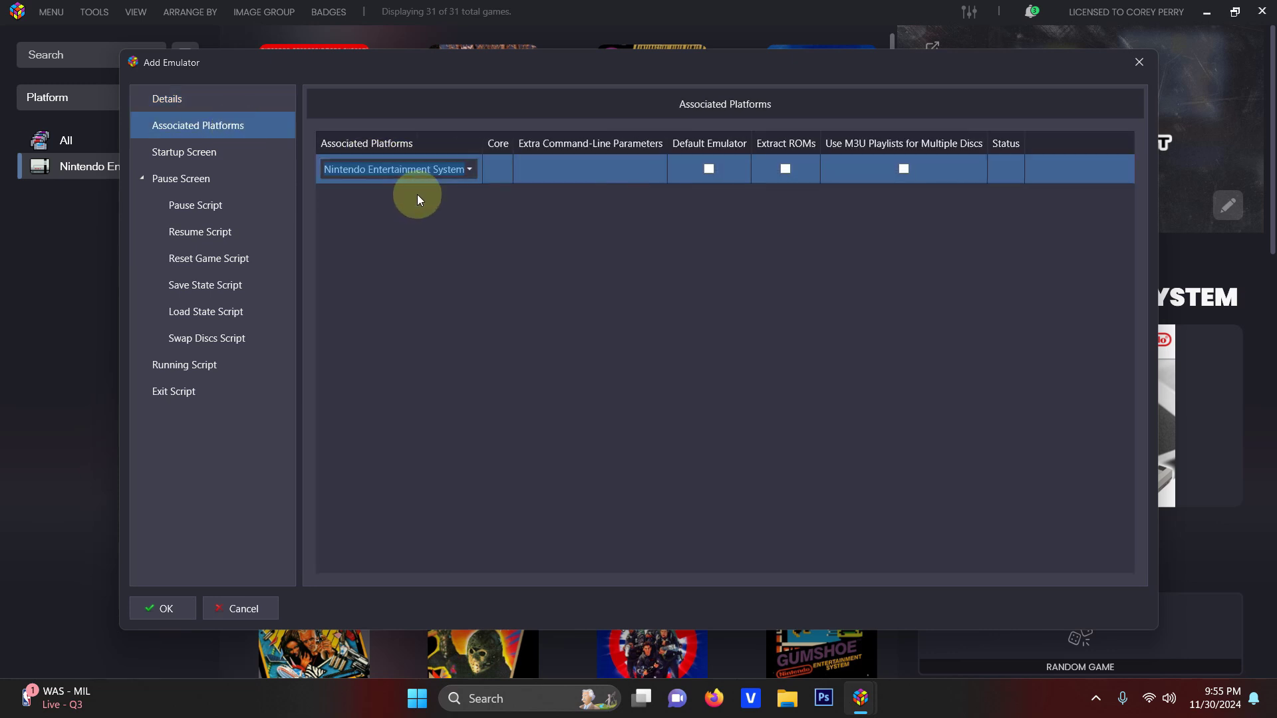
# Assign the nestopia_libretro core to the Nintendo Entertainment System platform, save the emulator and close the emulator manager.
pyautogui.click(510, 167)
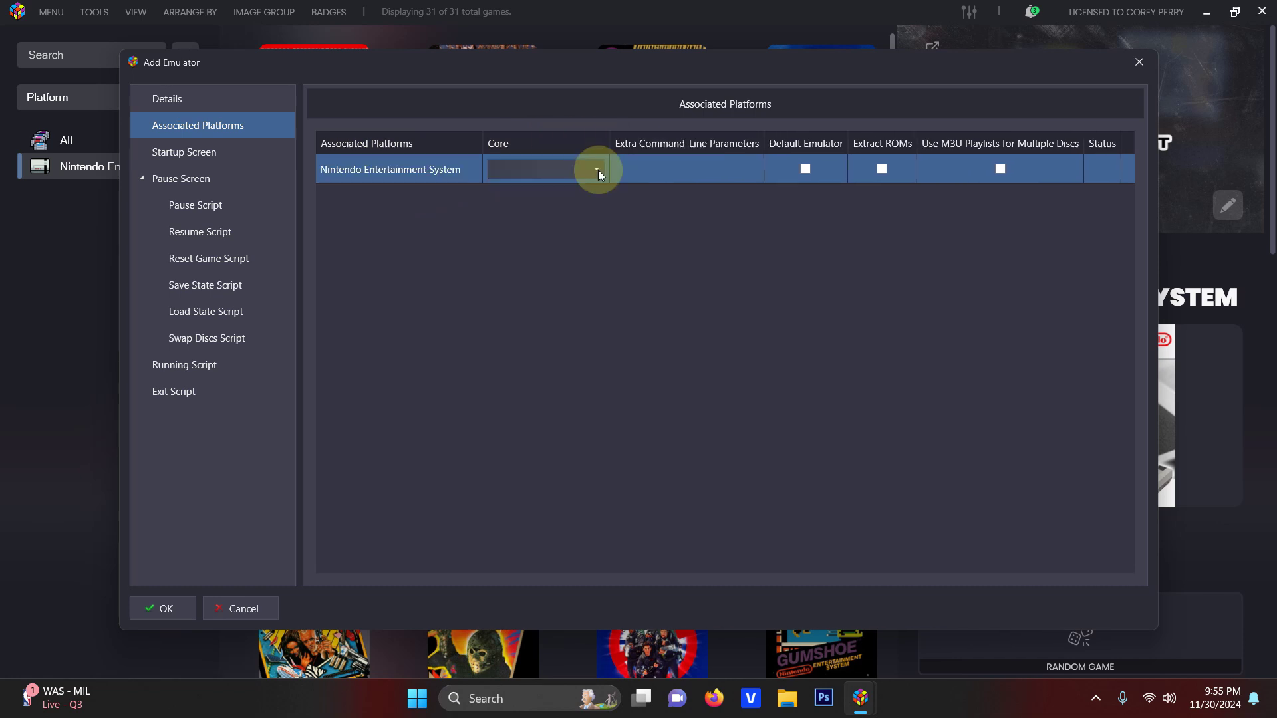
pyautogui.click(597, 169)
pyautogui.moveTo(662, 199); pyautogui.dragTo(648, 321)
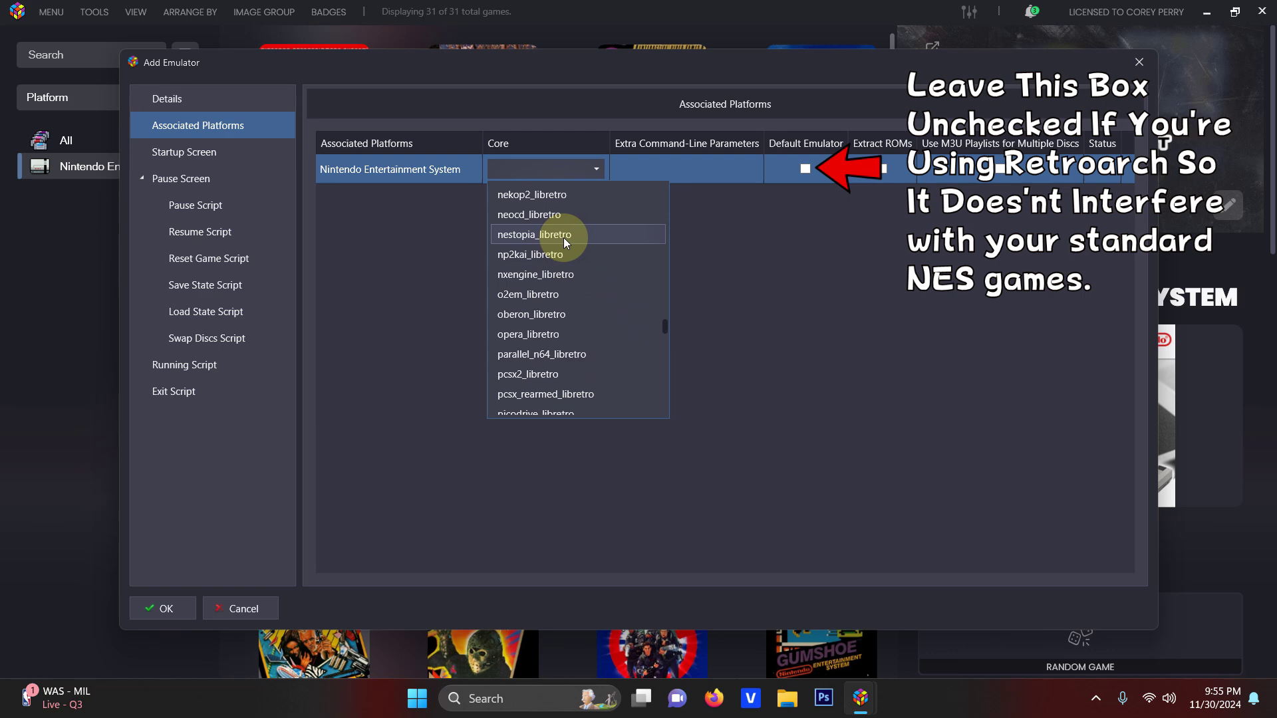
pyautogui.click(564, 237)
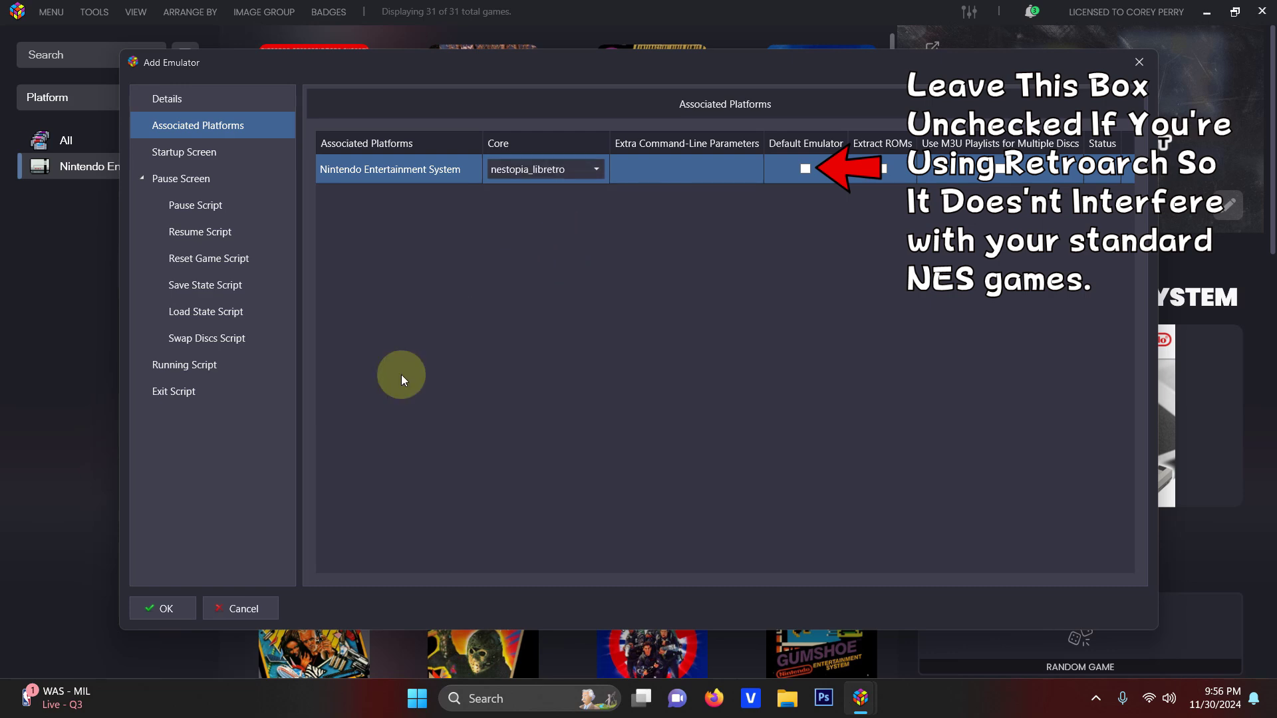
pyautogui.click(166, 609)
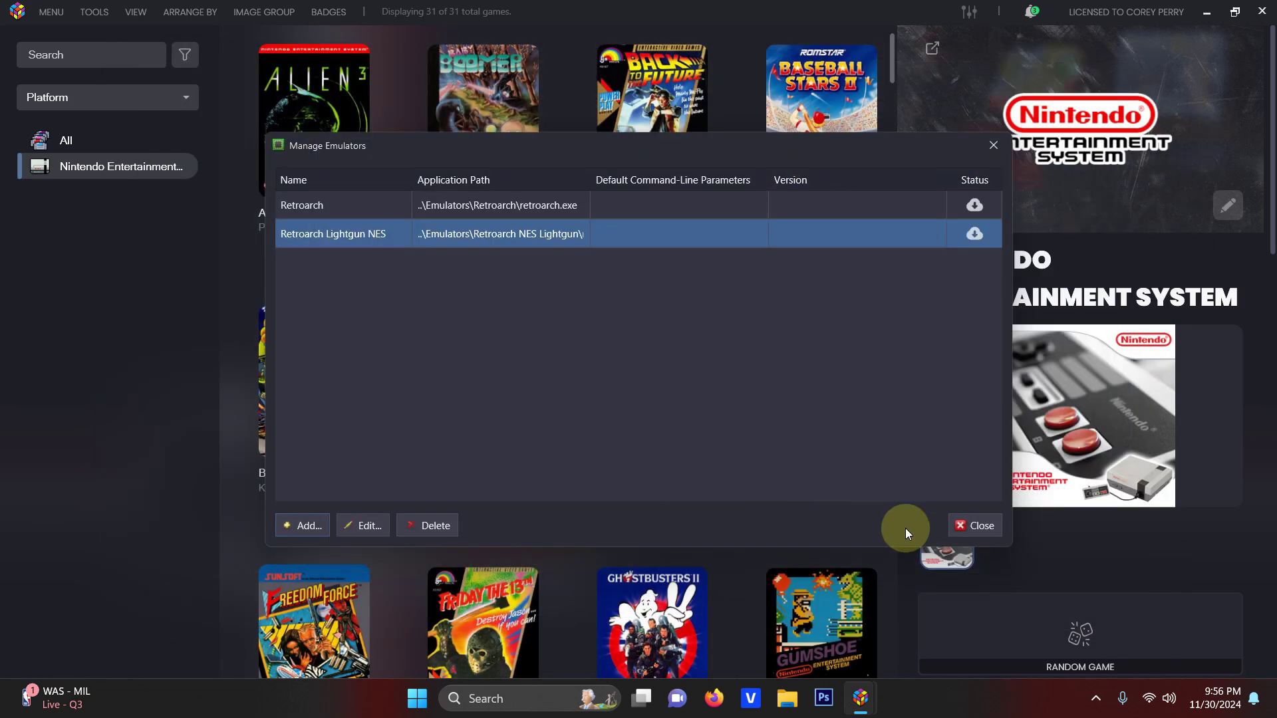
pyautogui.click(992, 533)
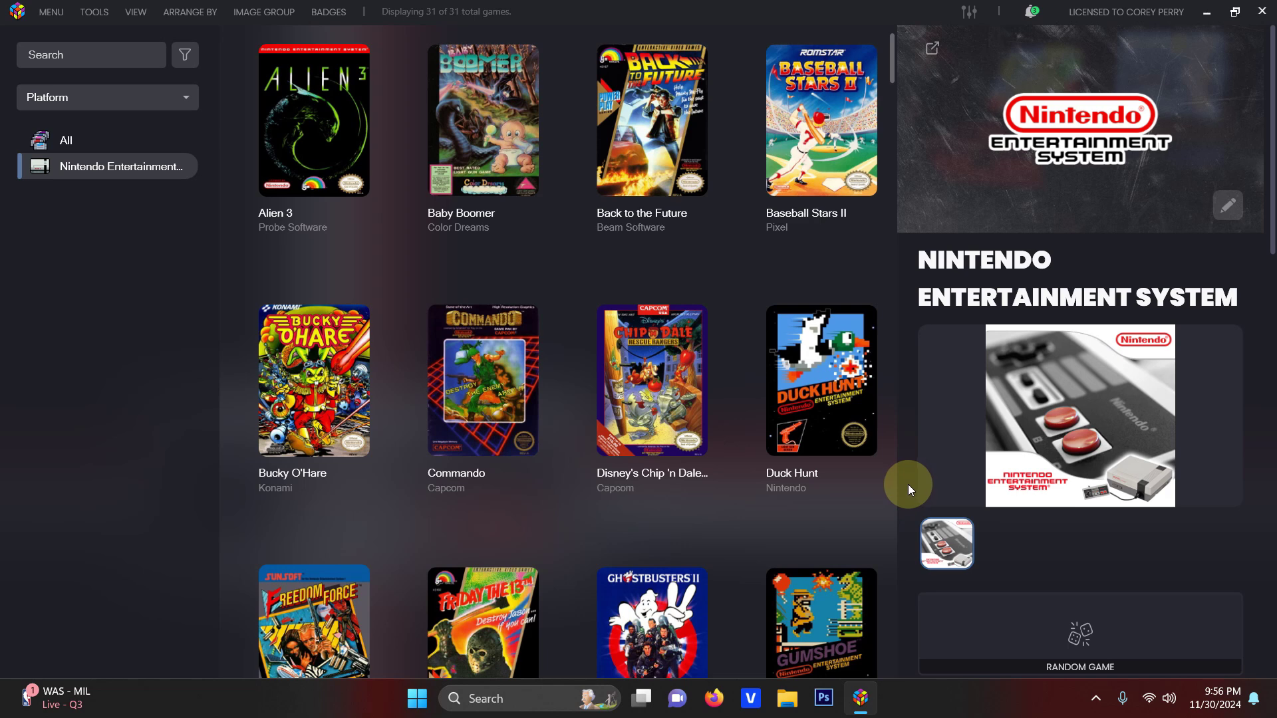
# Select the games Baby Boomer, Duck Hunt, Gumshoe, Freedom Force, Hogan's Alley and Wild Gunman together in the library.
pyautogui.click(472, 145)
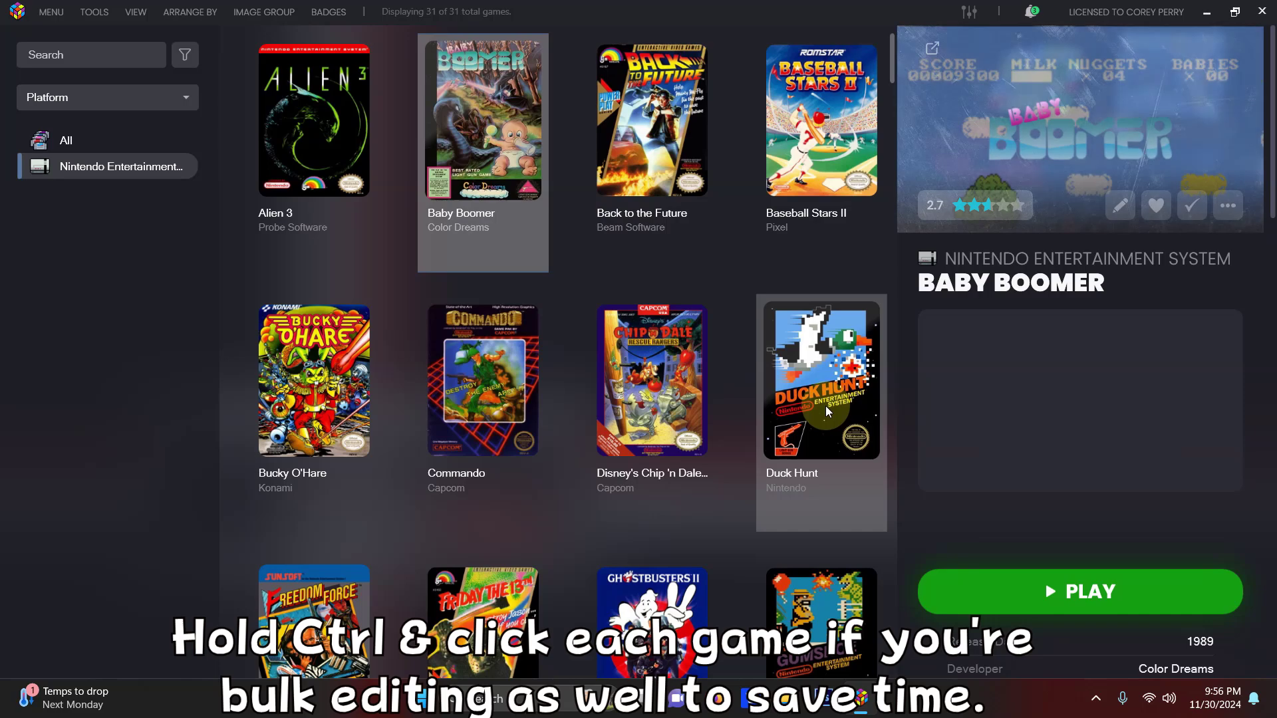
pyautogui.keyDown('ctrl'); pyautogui.click(824, 406); pyautogui.keyUp('ctrl')
pyautogui.keyDown('ctrl'); pyautogui.click(822, 619); pyautogui.keyUp('ctrl')
pyautogui.scroll(-3, 470, 507)
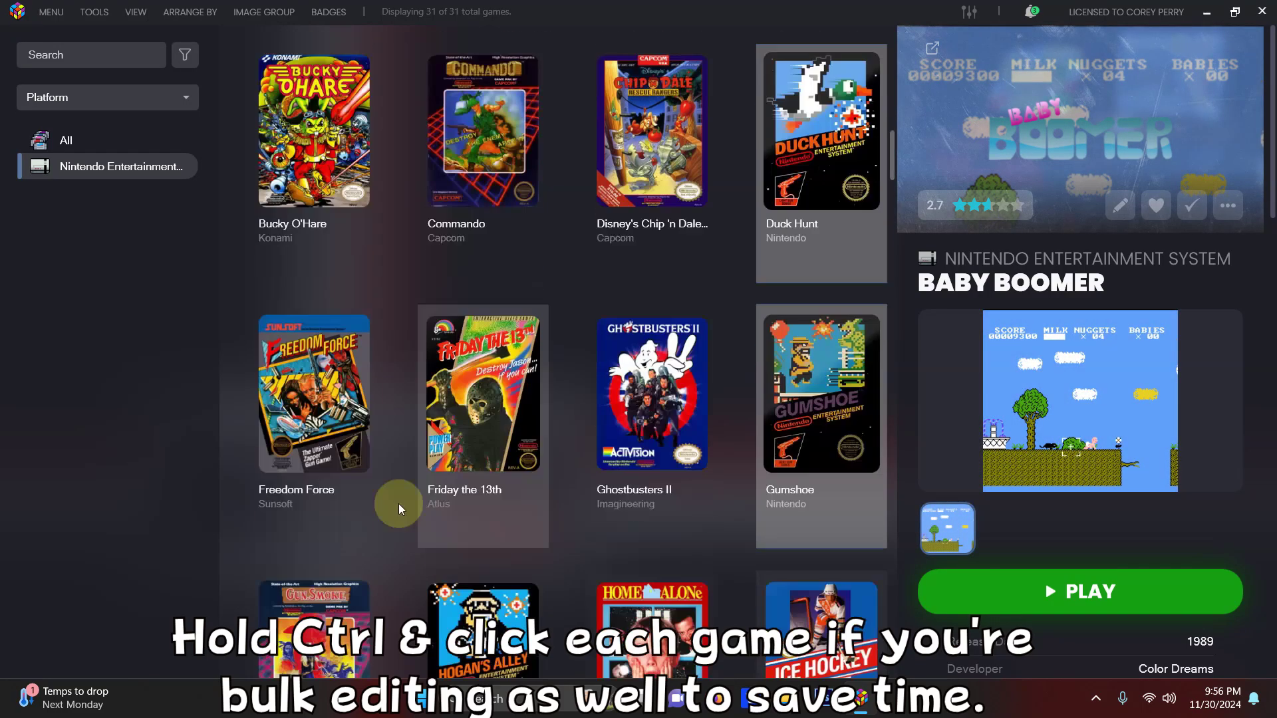
pyautogui.keyDown('ctrl'); pyautogui.click(318, 454); pyautogui.keyUp('ctrl')
pyautogui.scroll(-3, 488, 604)
pyautogui.keyDown('ctrl'); pyautogui.click(488, 603); pyautogui.keyUp('ctrl')
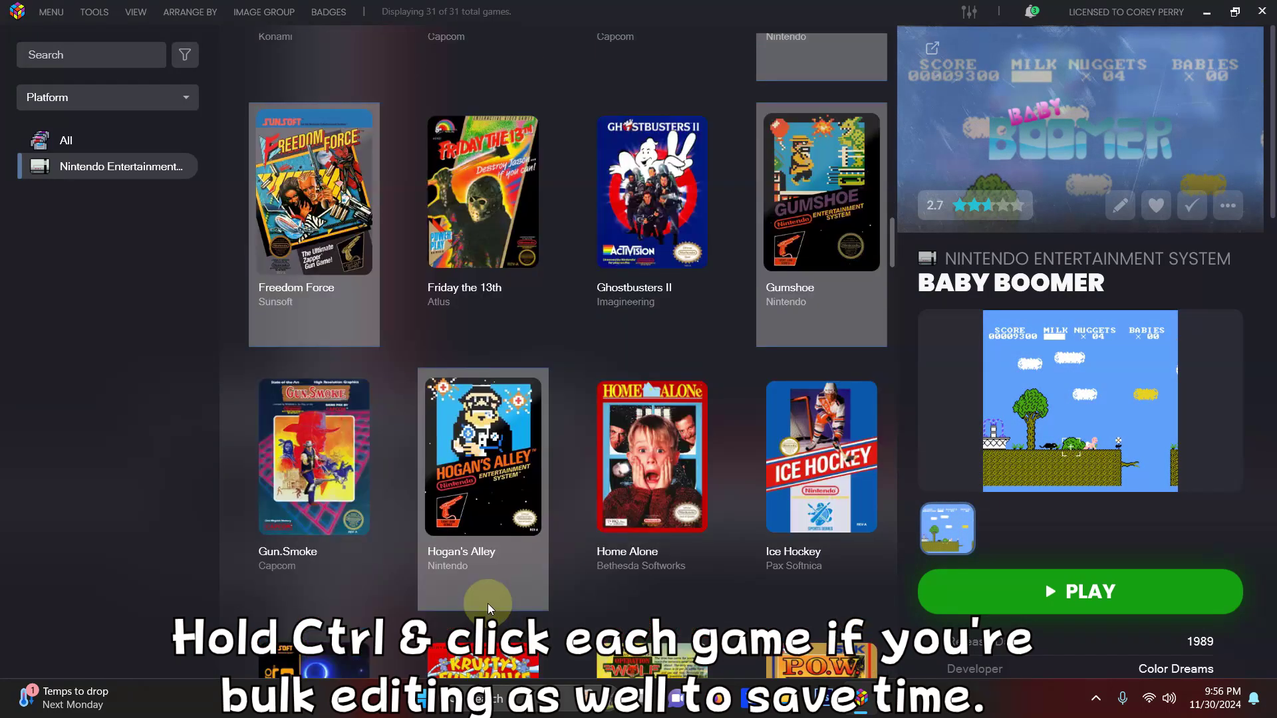
pyautogui.scroll(-11, 508, 585)
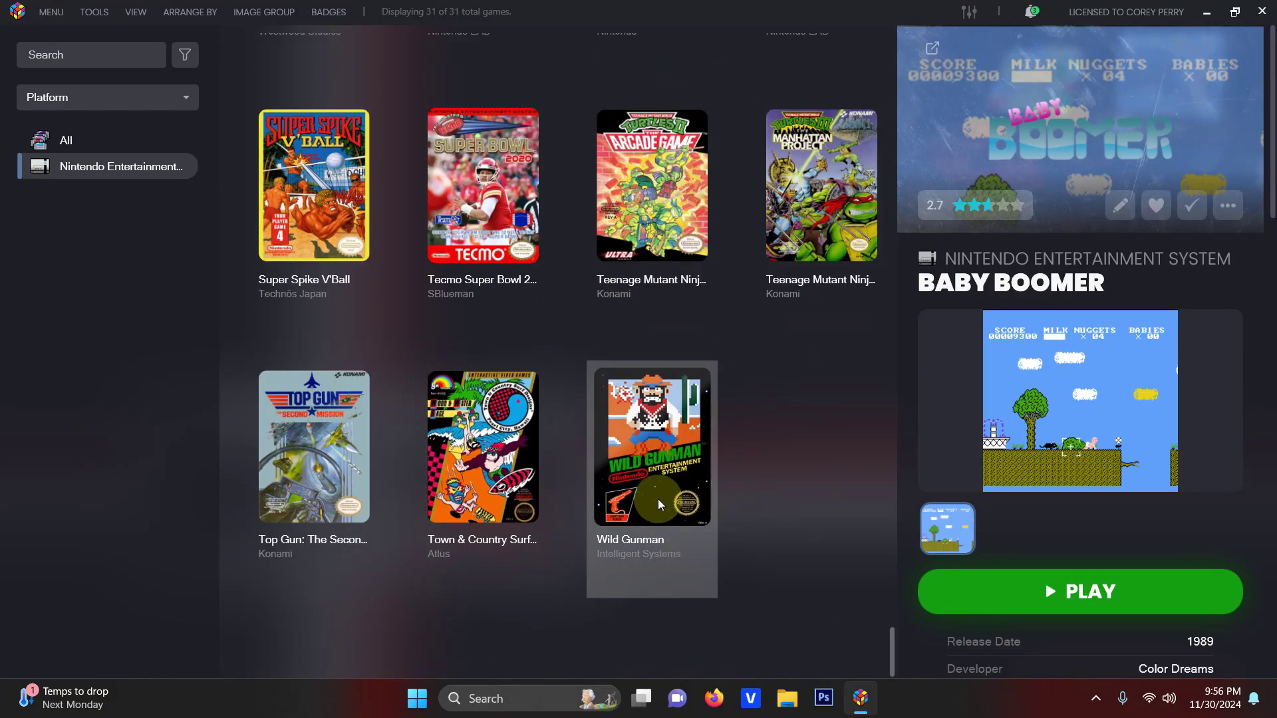
pyautogui.keyDown('ctrl'); pyautogui.click(669, 500); pyautogui.keyUp('ctrl')
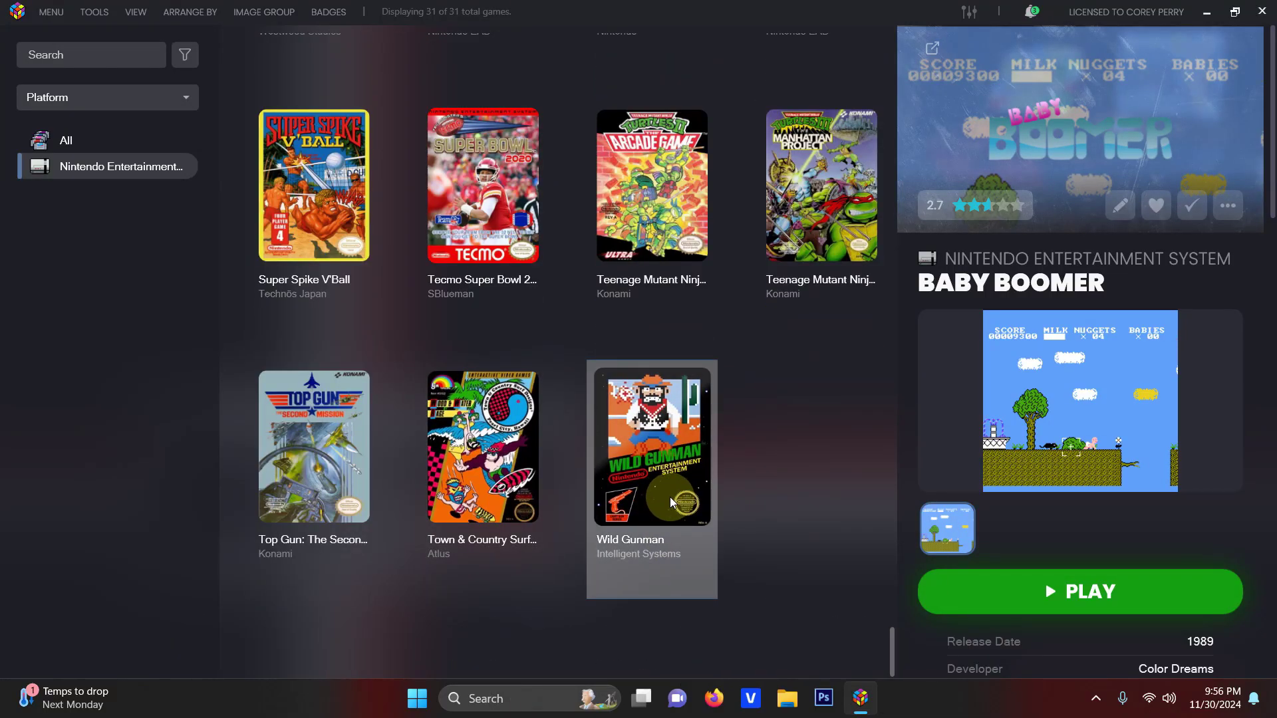
# Bulk edit the selected light gun games to set their Emulator field to Retroarch Lightgun NES, apply the change and close the wizard.
pyautogui.rightClick(669, 497)
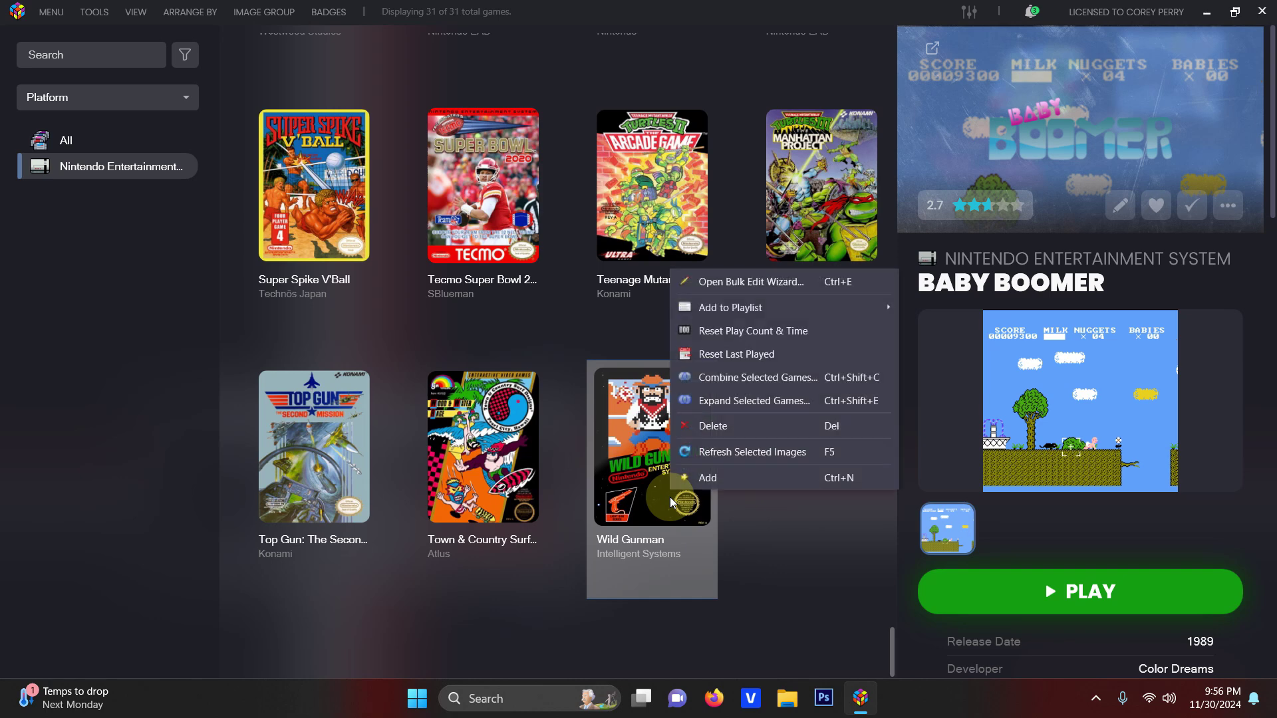
pyautogui.click(760, 282)
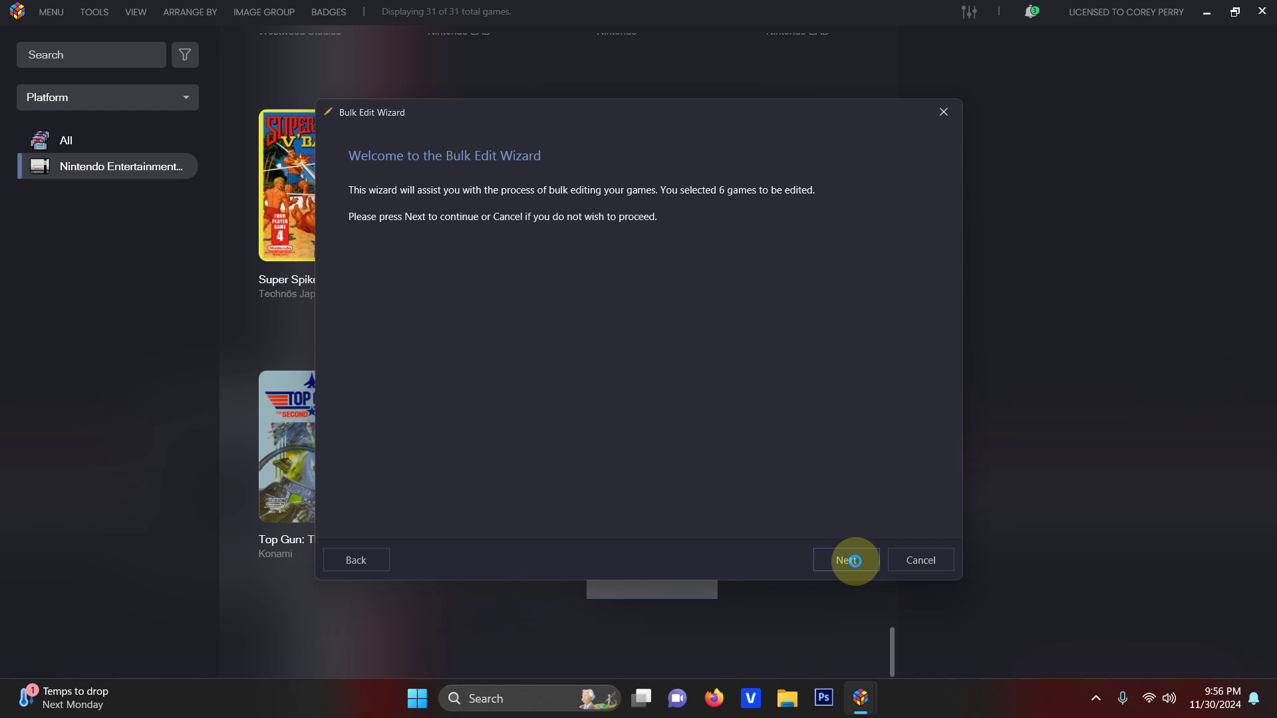
pyautogui.click(855, 561)
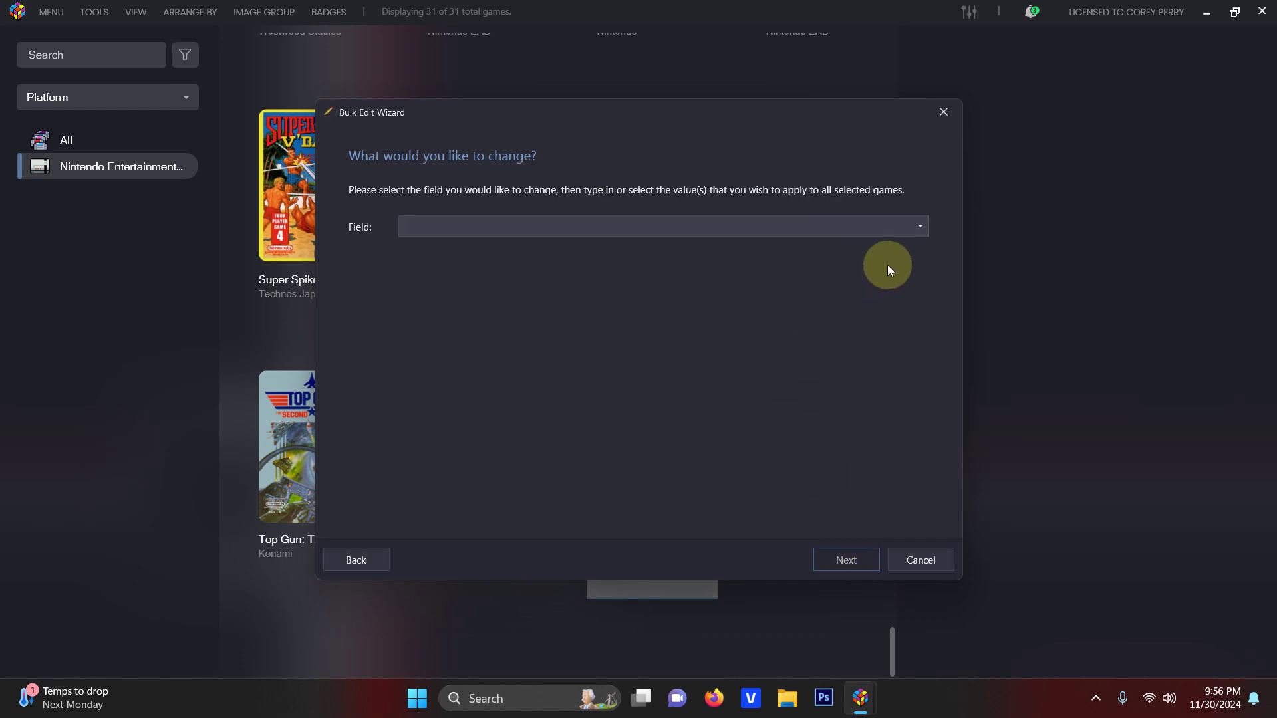
pyautogui.click(919, 226)
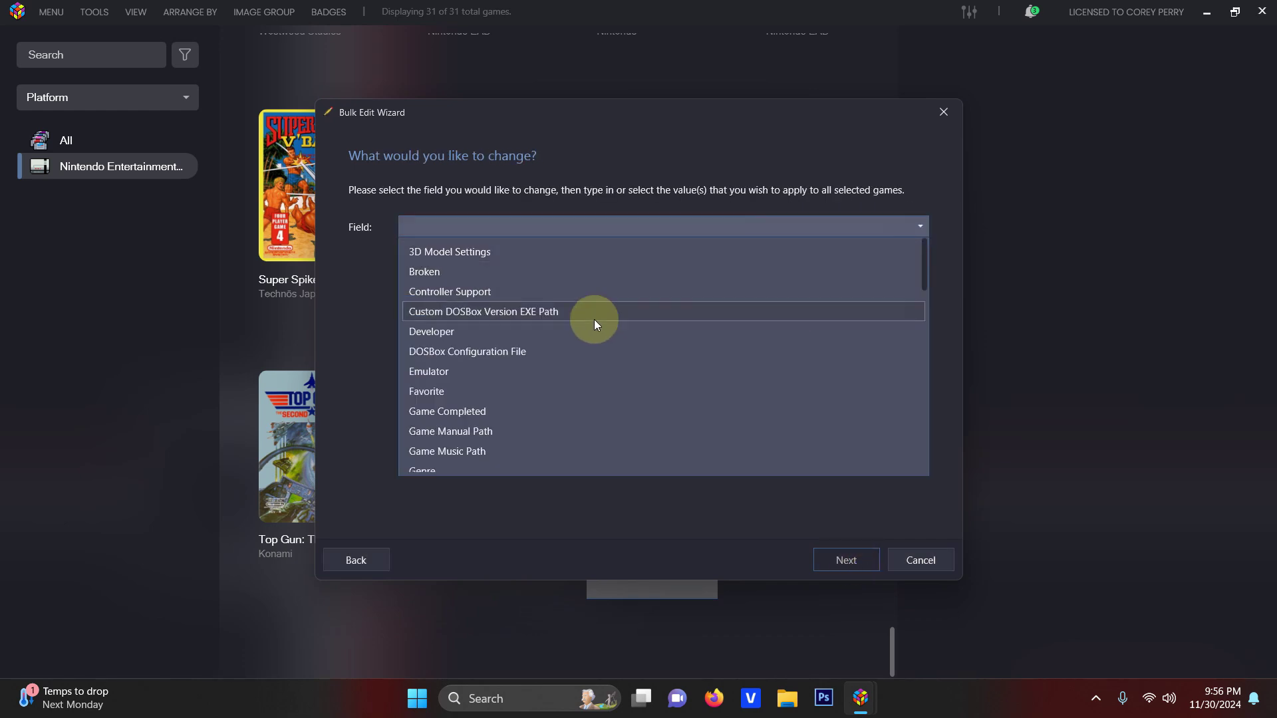
pyautogui.click(524, 375)
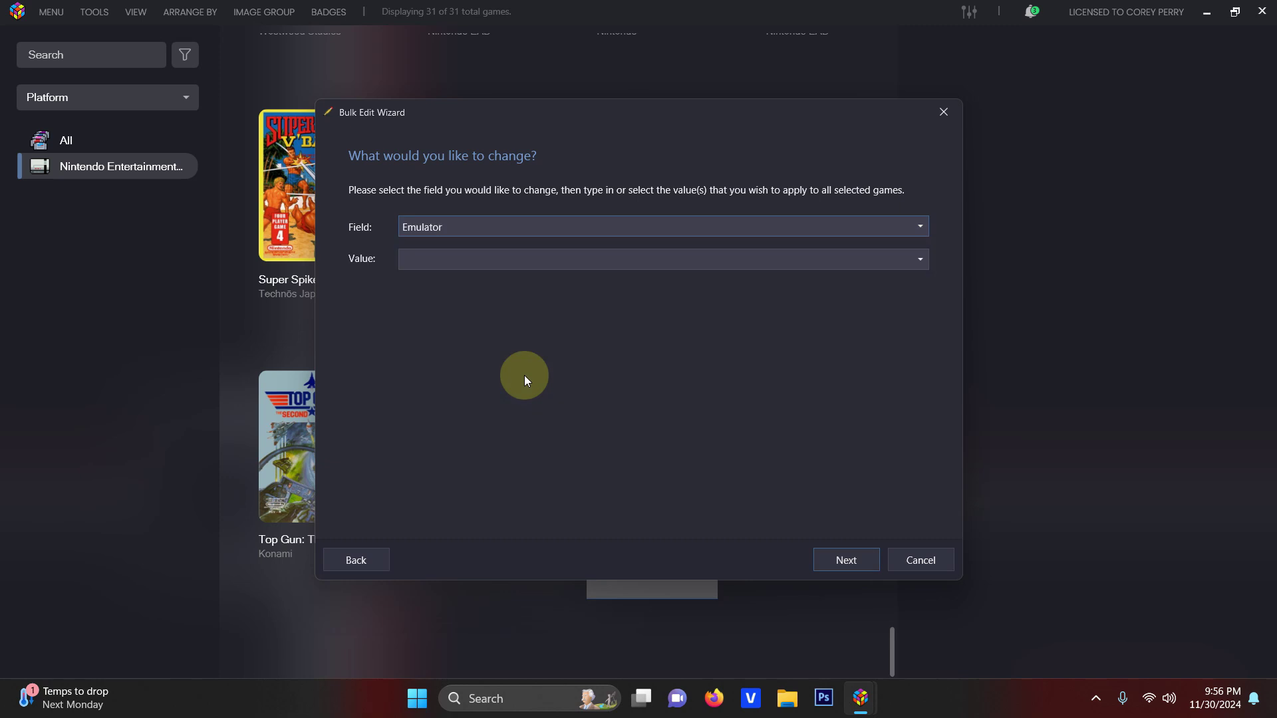
pyautogui.click(919, 260)
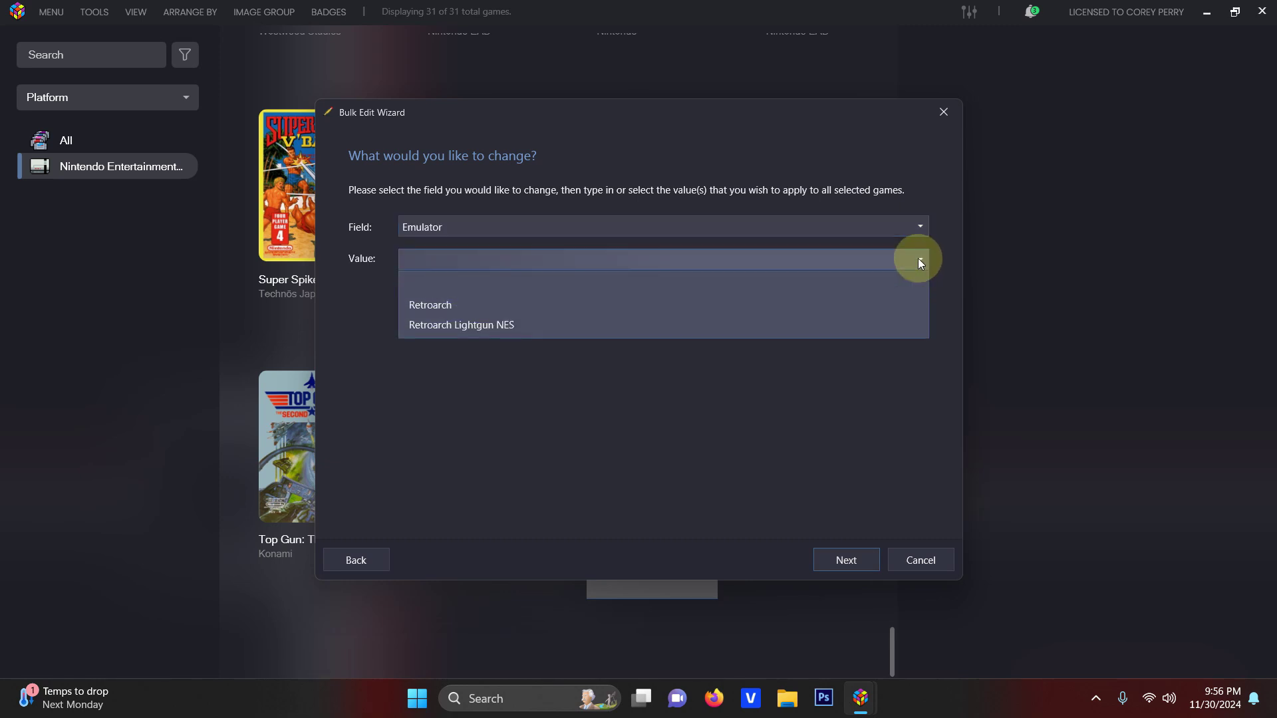
pyautogui.click(563, 326)
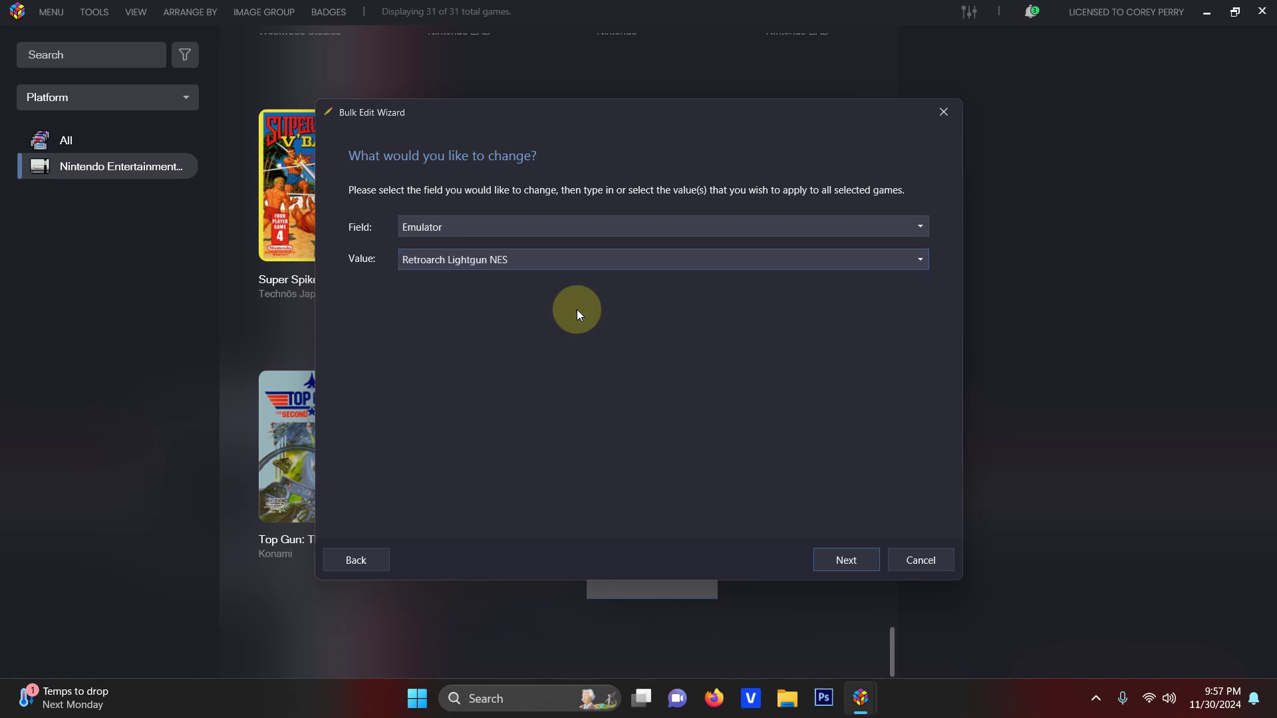
pyautogui.click(836, 561)
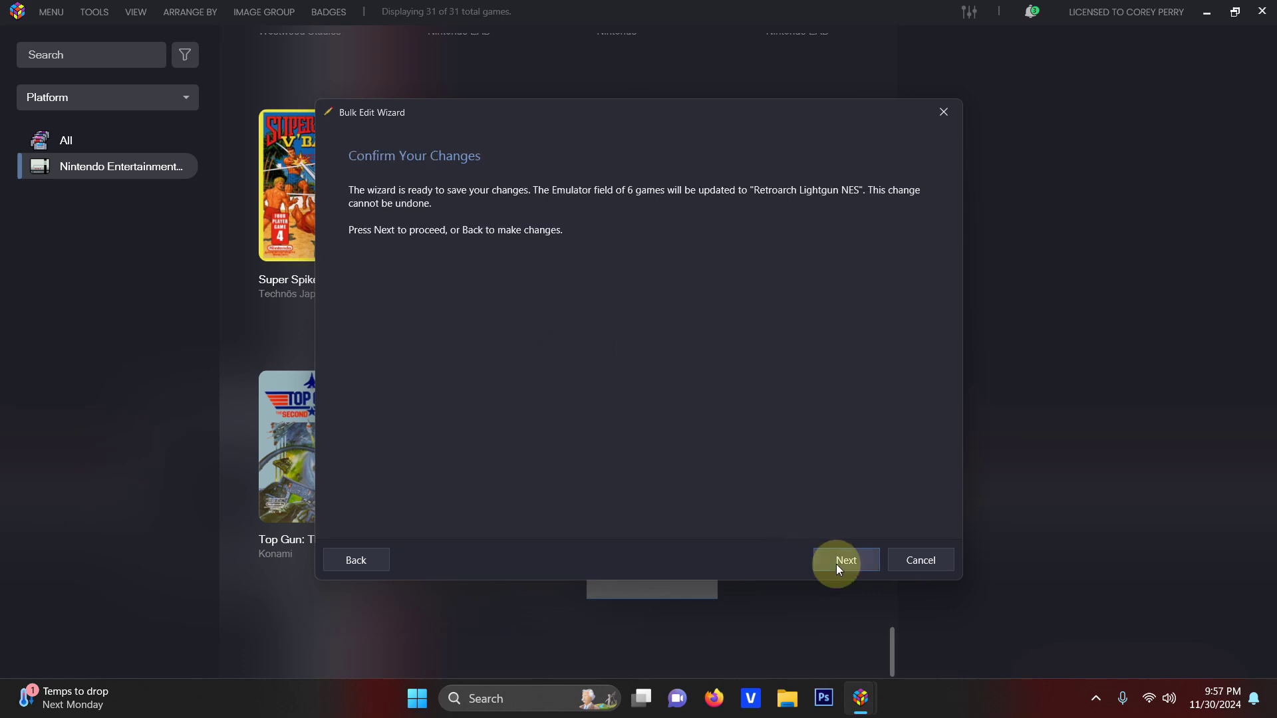
pyautogui.click(836, 562)
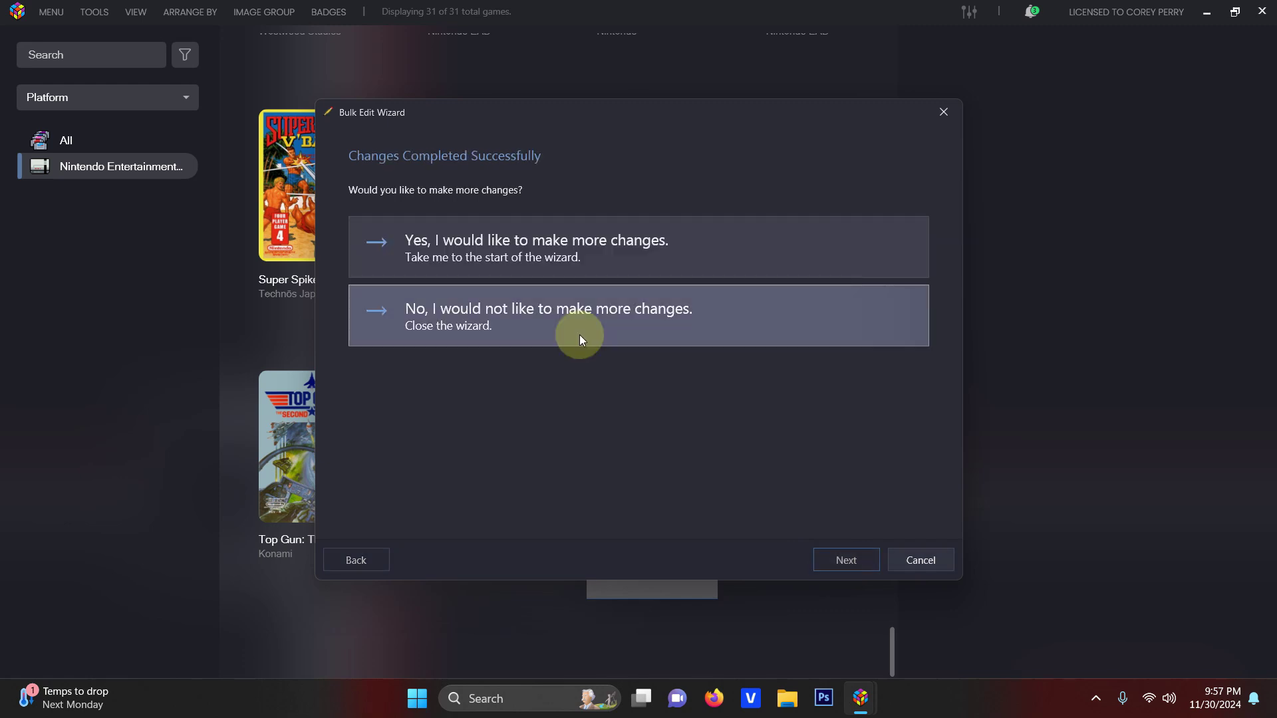
pyautogui.click(580, 334)
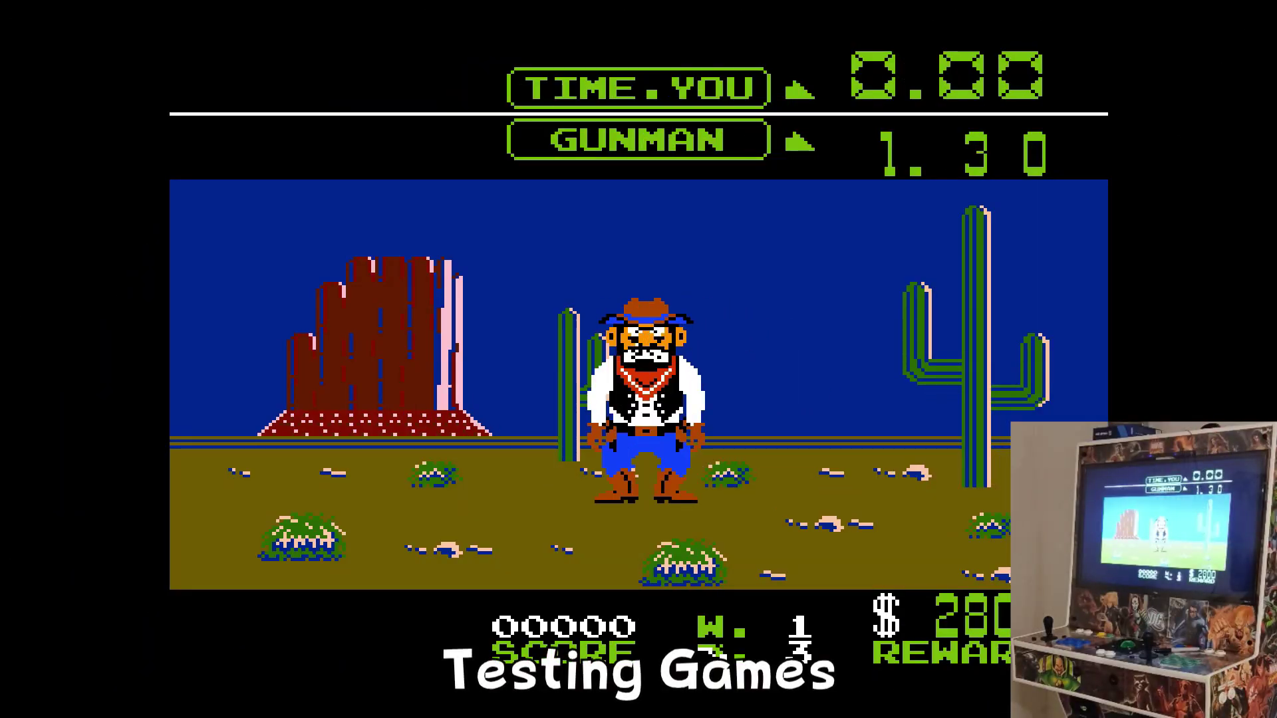
pyautogui.click(677, 351)
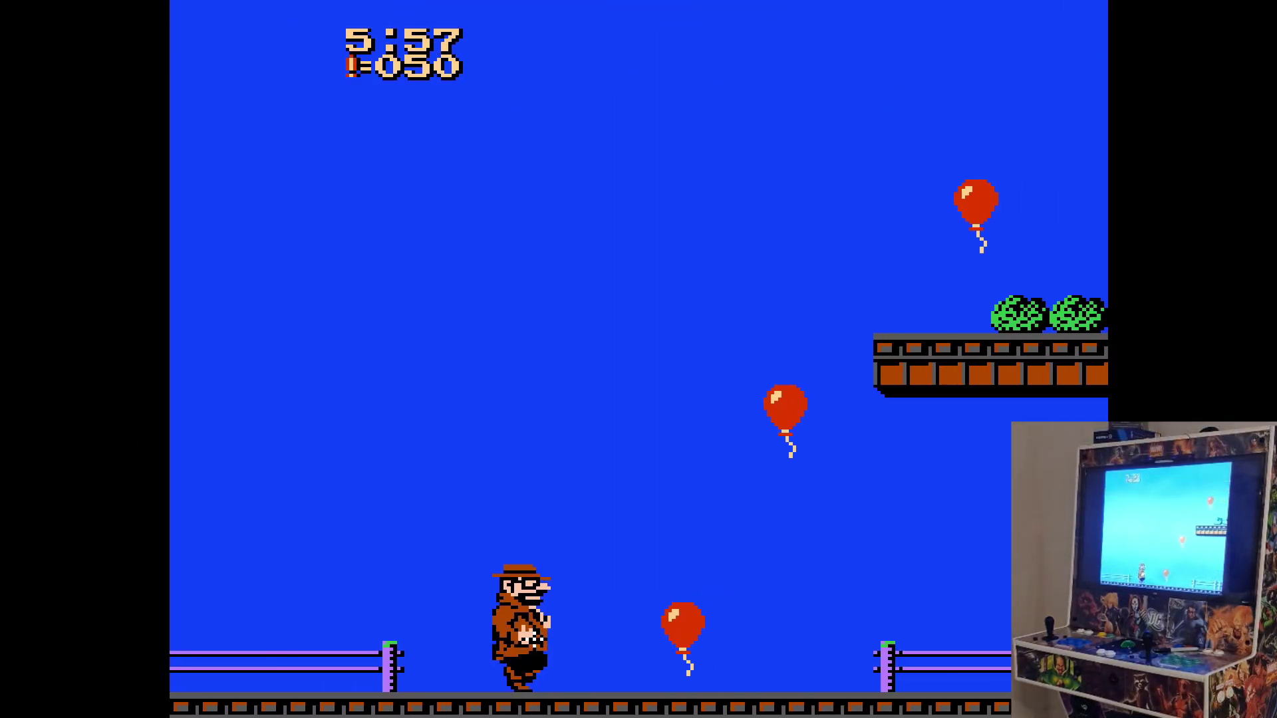
pyautogui.click(536, 639)
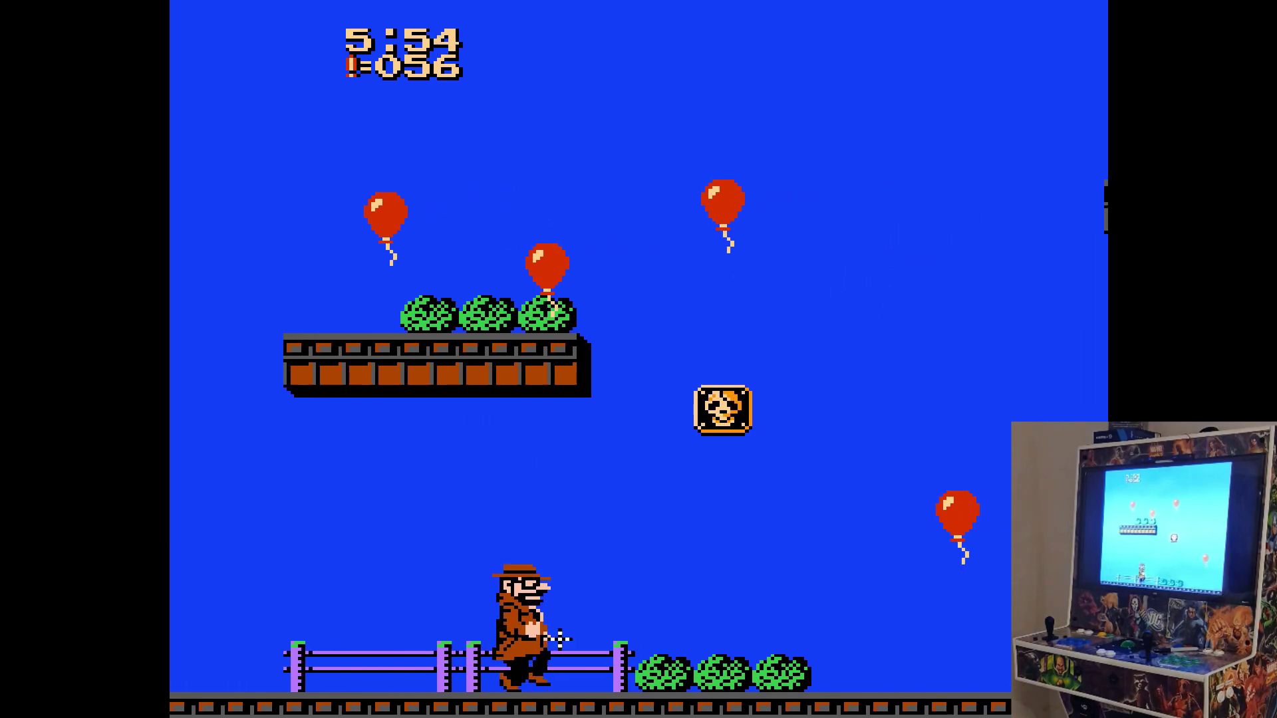
pyautogui.click(520, 632)
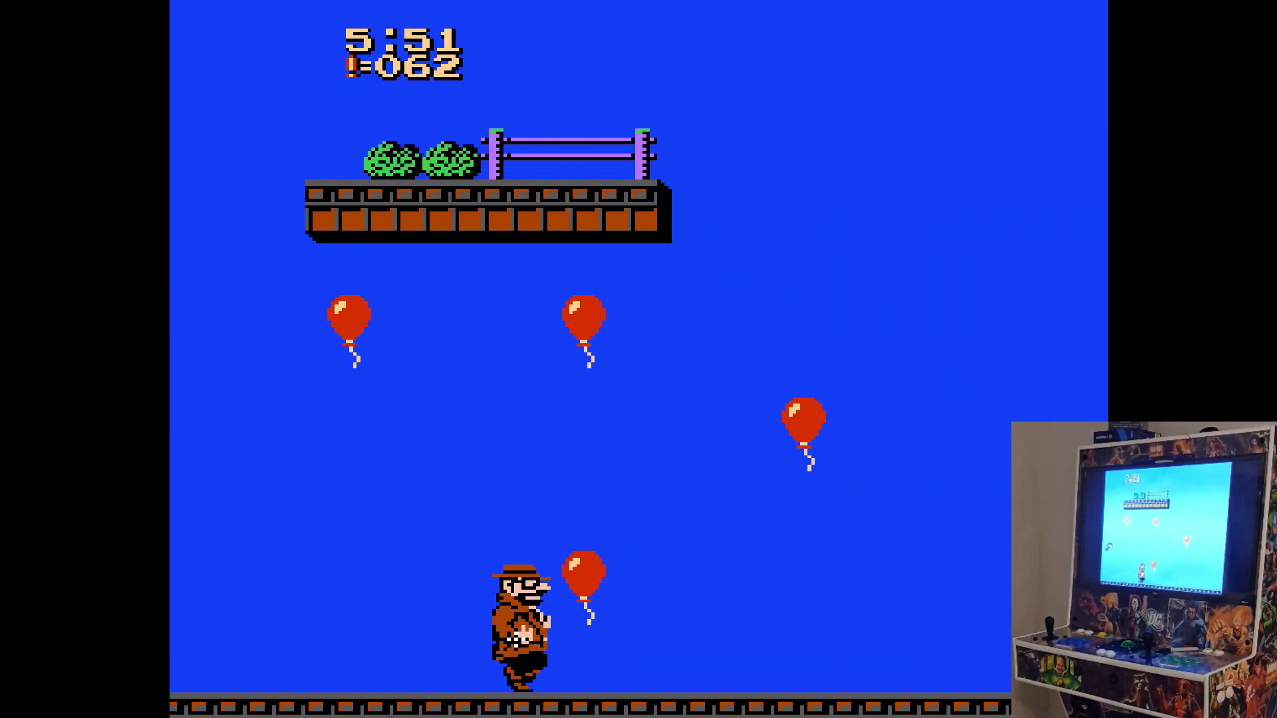
pyautogui.click(530, 573)
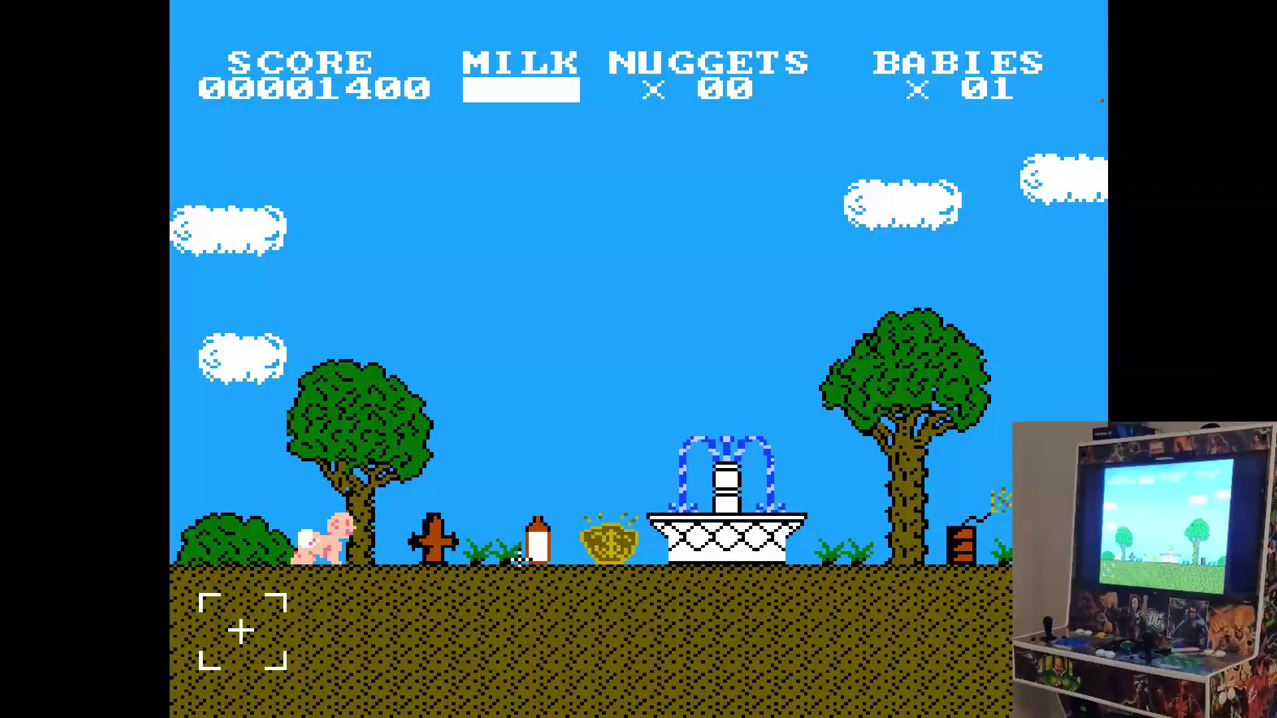
pyautogui.click(537, 540)
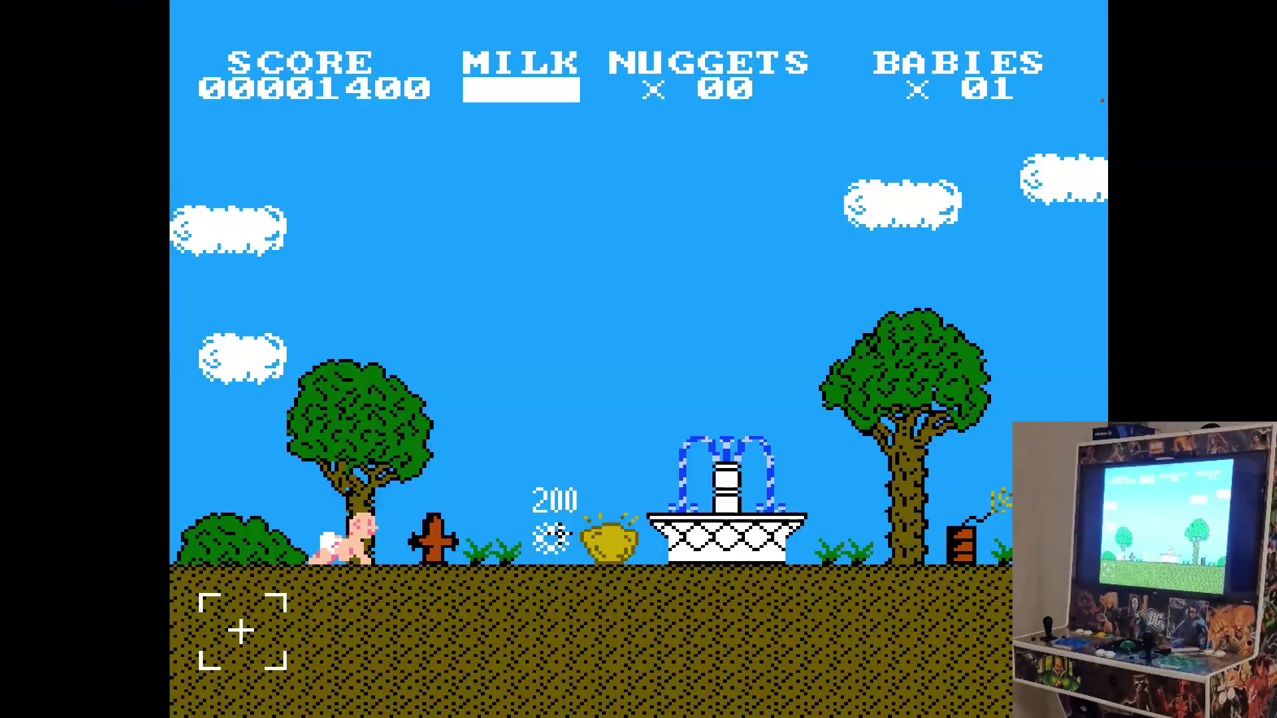
pyautogui.click(608, 539)
pyautogui.click(508, 447)
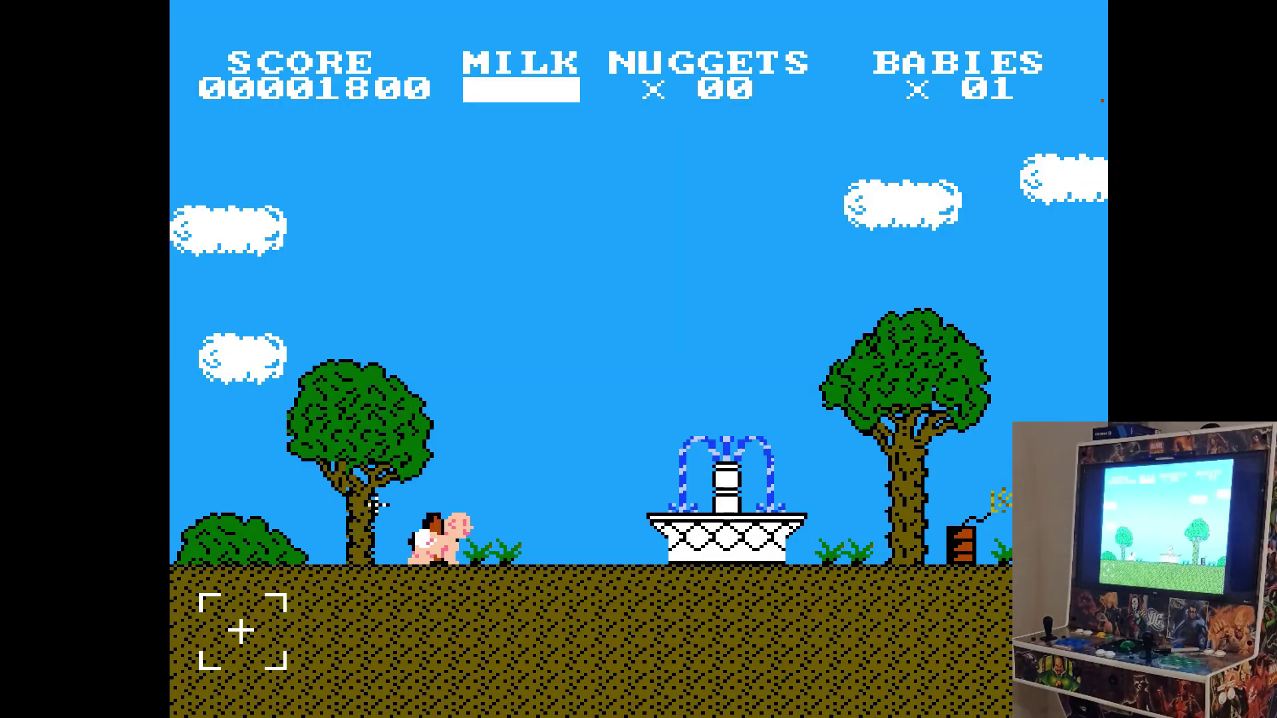
pyautogui.click(356, 547)
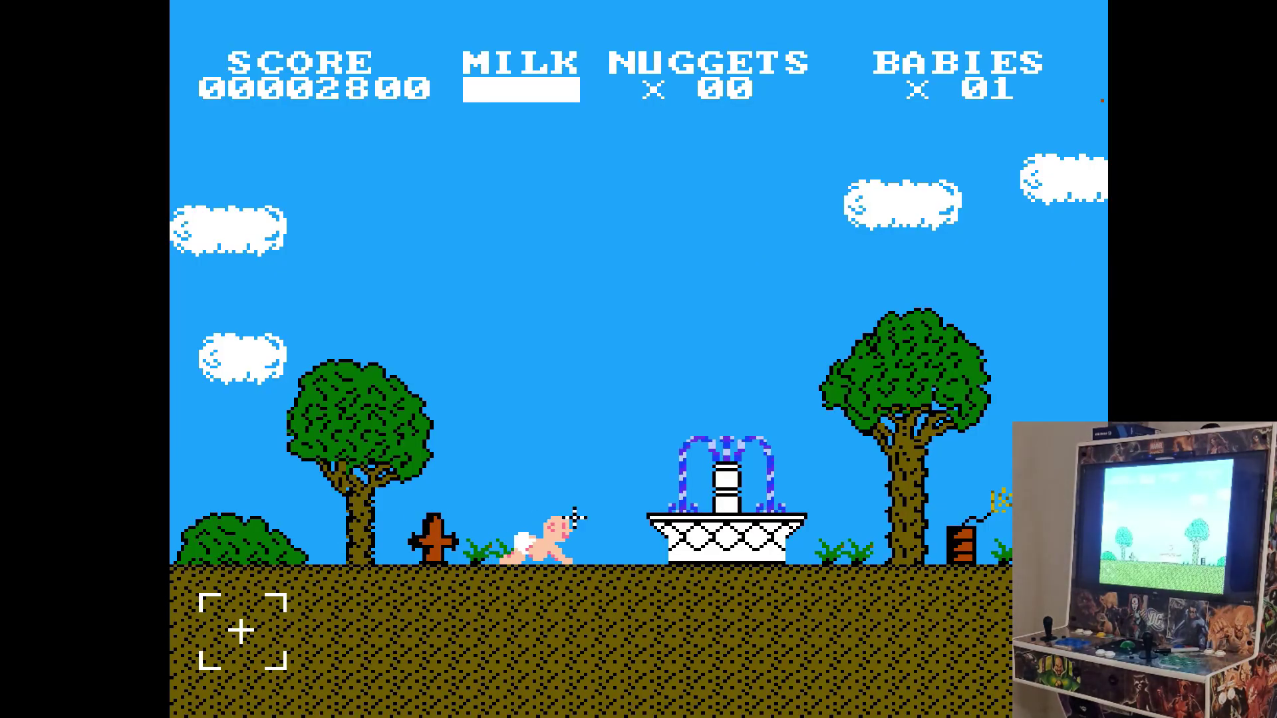